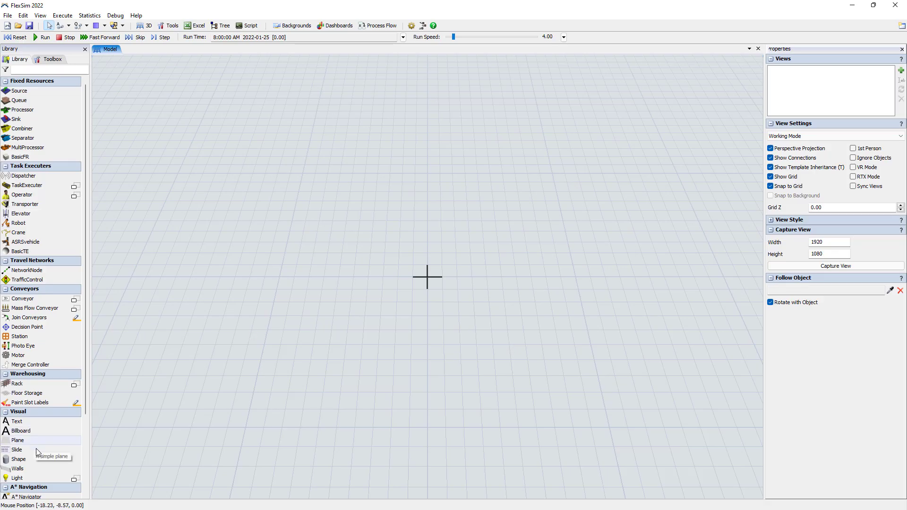
Step: Place a new Shape object and change its shape to woodchair
drag(19, 461, 299, 286)
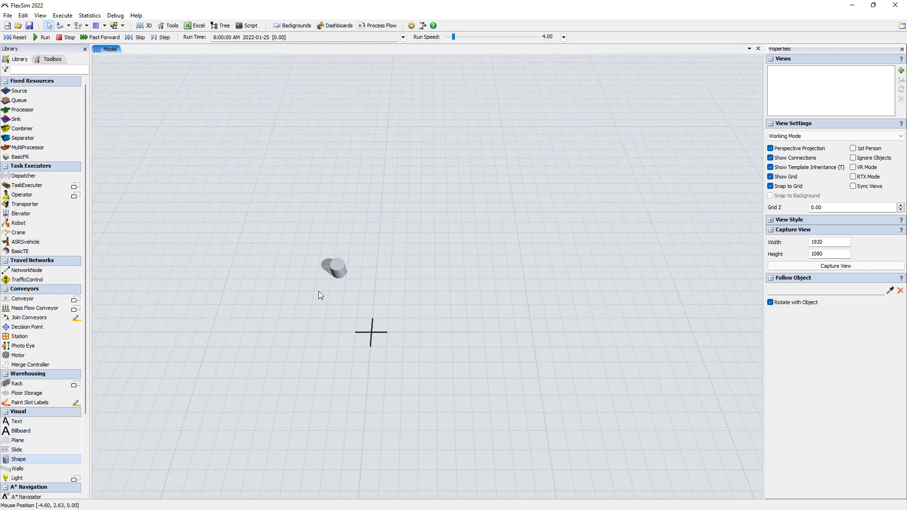
scroll(326, 283, up, 5)
click(356, 294)
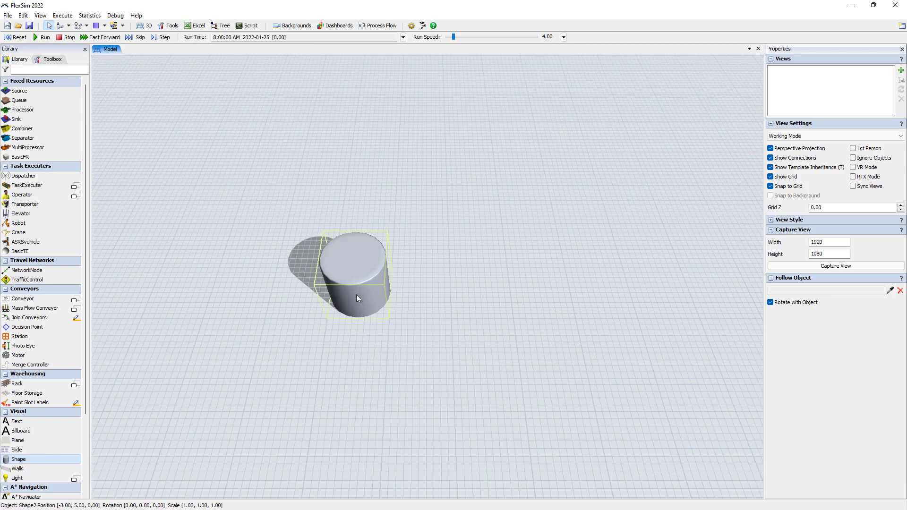
right_drag(441, 302, 441, 296)
click(356, 247)
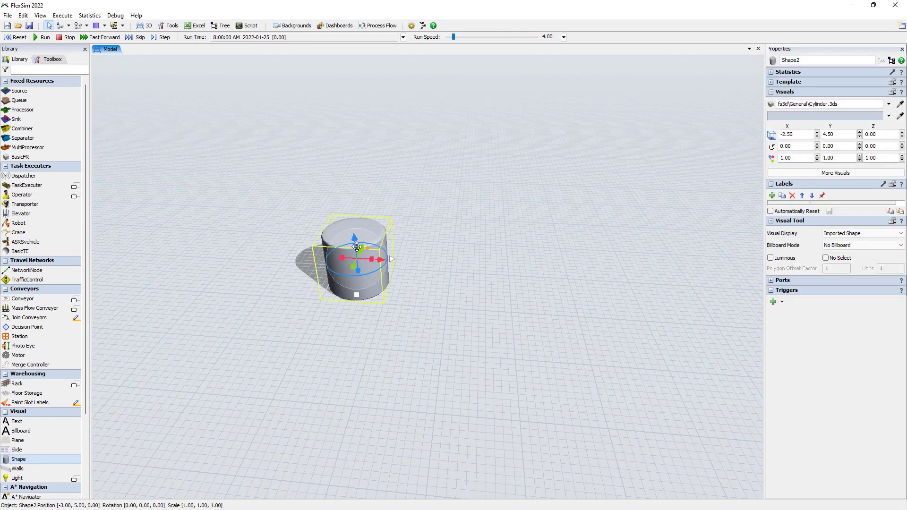
click(888, 104)
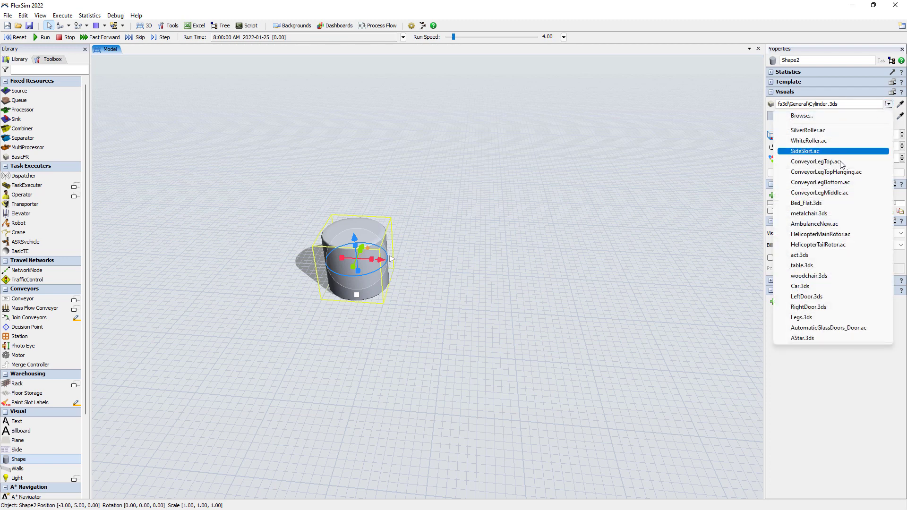
click(814, 276)
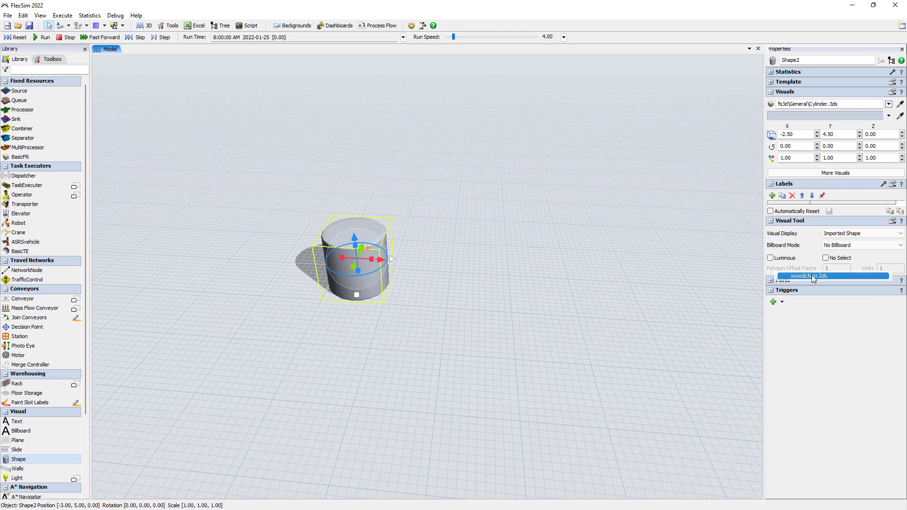
Step: Swap the chair shape for metalchair, then for the Bed_Flat.3ds hospital bed
click(447, 284)
right_drag(407, 288, 409, 291)
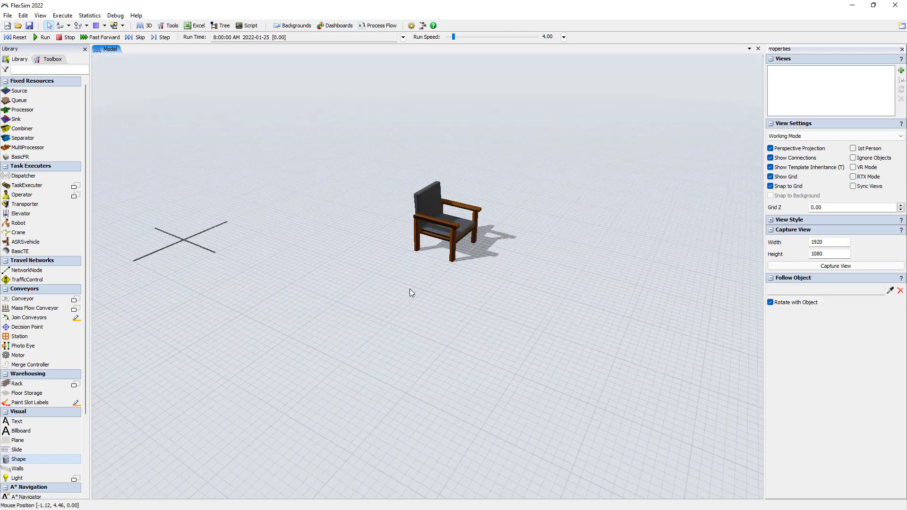
click(428, 234)
click(428, 234)
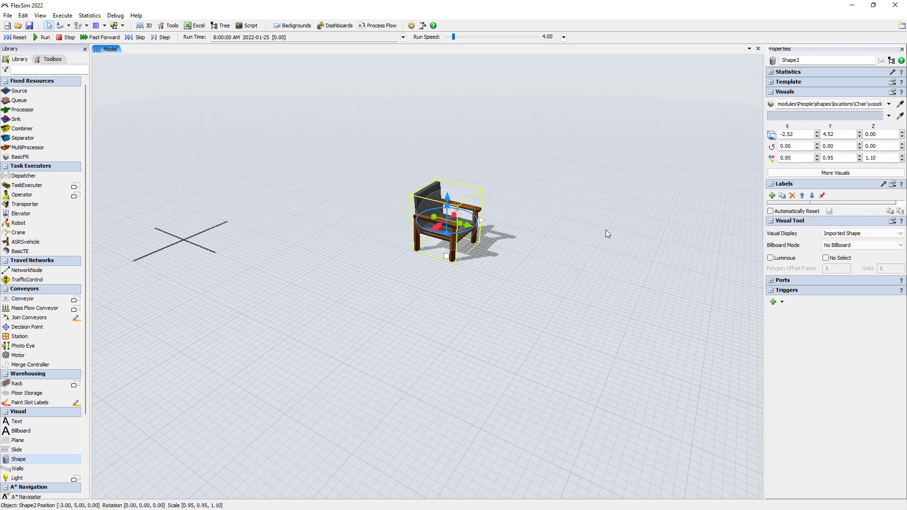
click(888, 104)
click(887, 108)
click(889, 104)
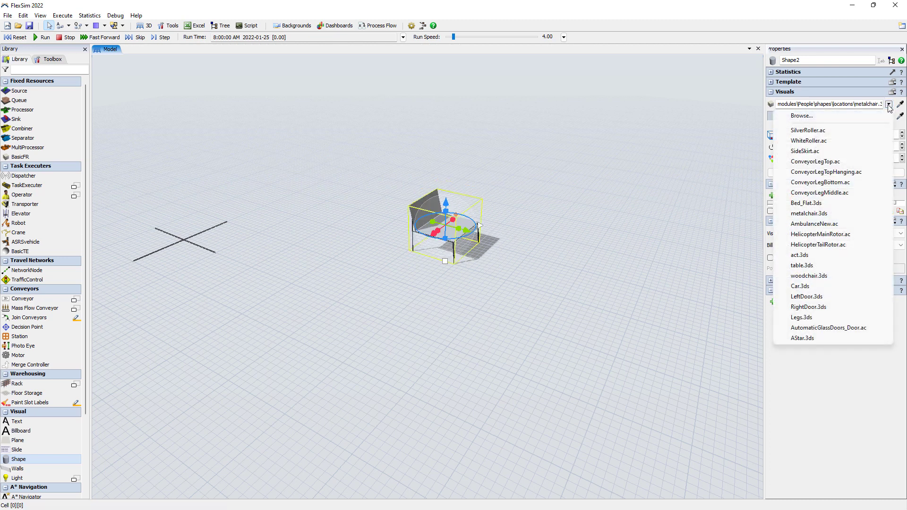
click(812, 204)
Step: Reselect the bed and choose Browse... in the shape list to import a 3D file
click(533, 279)
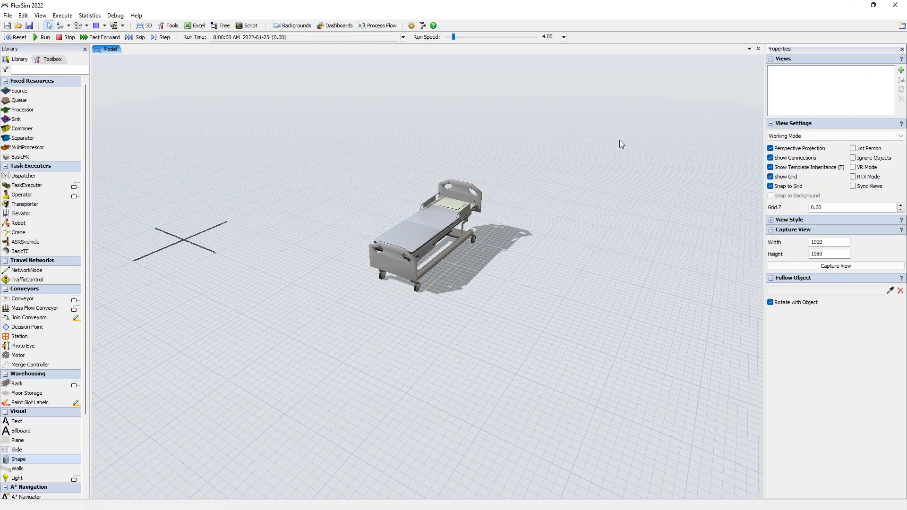
click(447, 232)
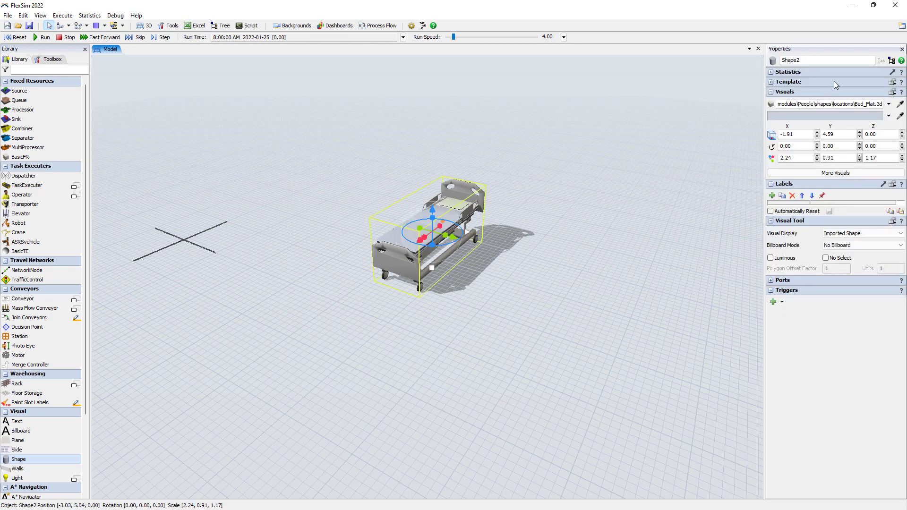
click(888, 105)
click(812, 116)
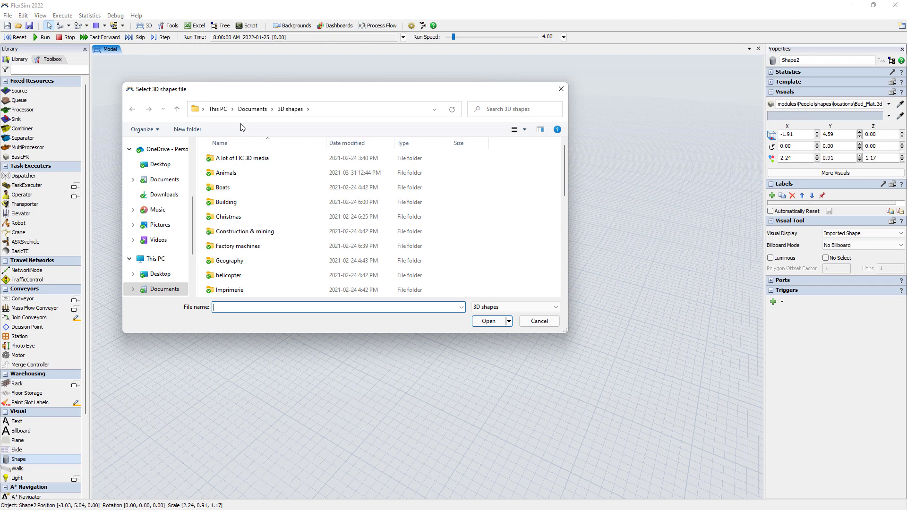
Step: Import Bending+machine.skp from the Factory machines folder as the object's shape
click(221, 207)
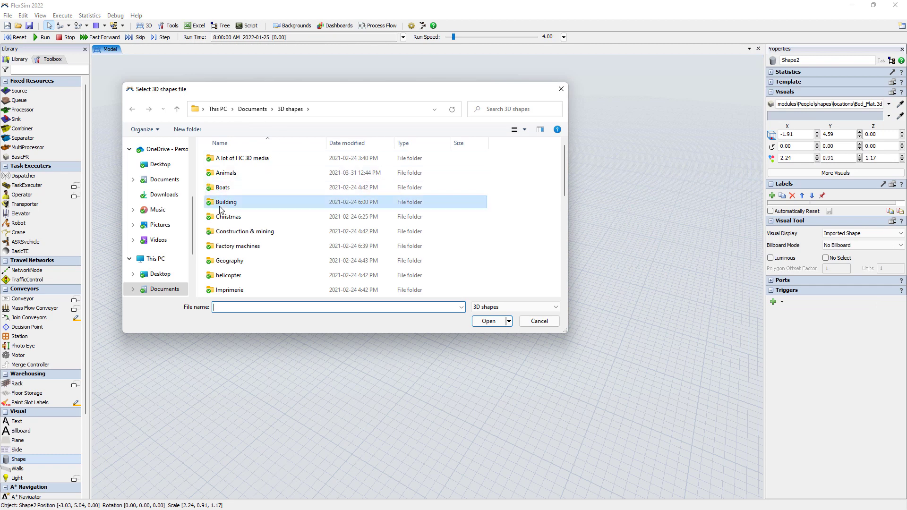
double_click(233, 247)
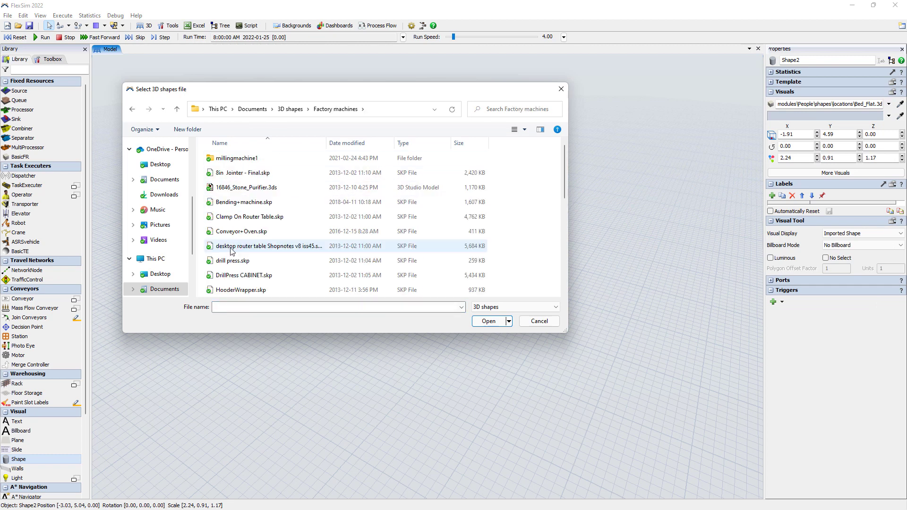
click(237, 205)
click(488, 321)
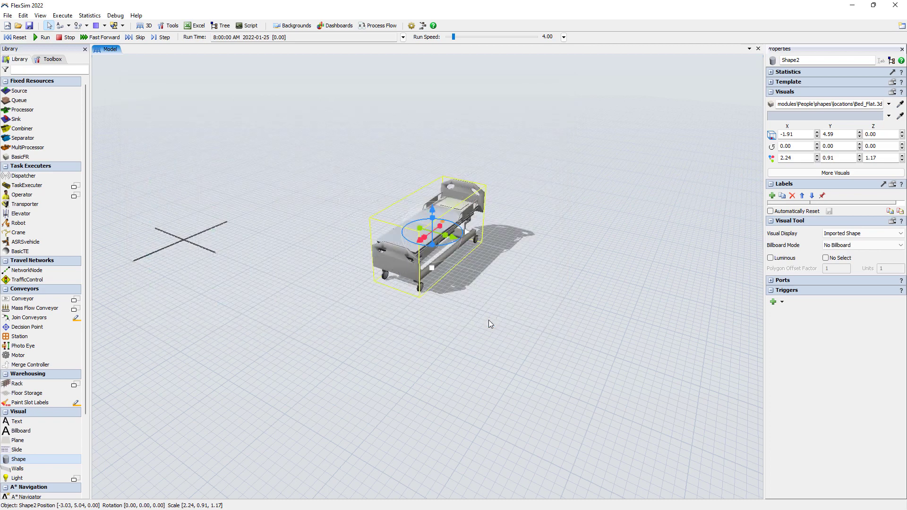
Step: View the bending machine at eye level and place a second cylinder Shape near the origin
right_click(482, 337)
right_drag(405, 361, 372, 311)
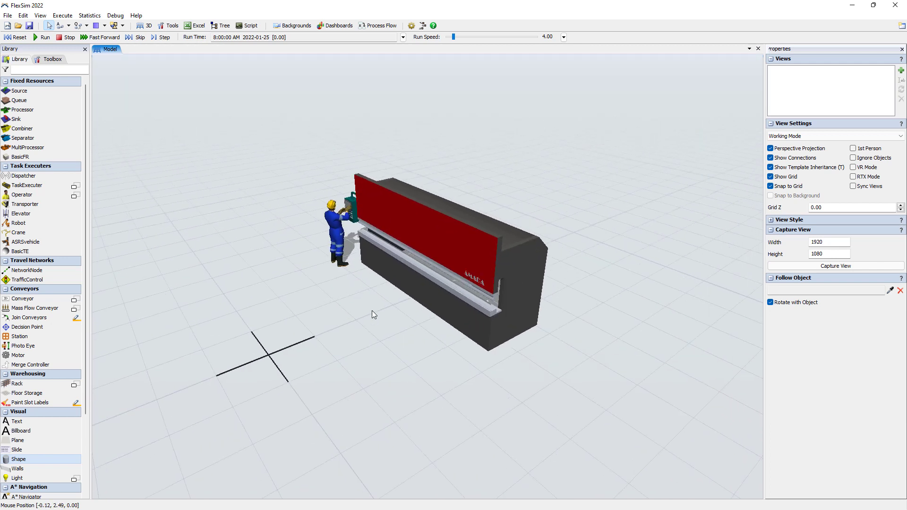
click(492, 264)
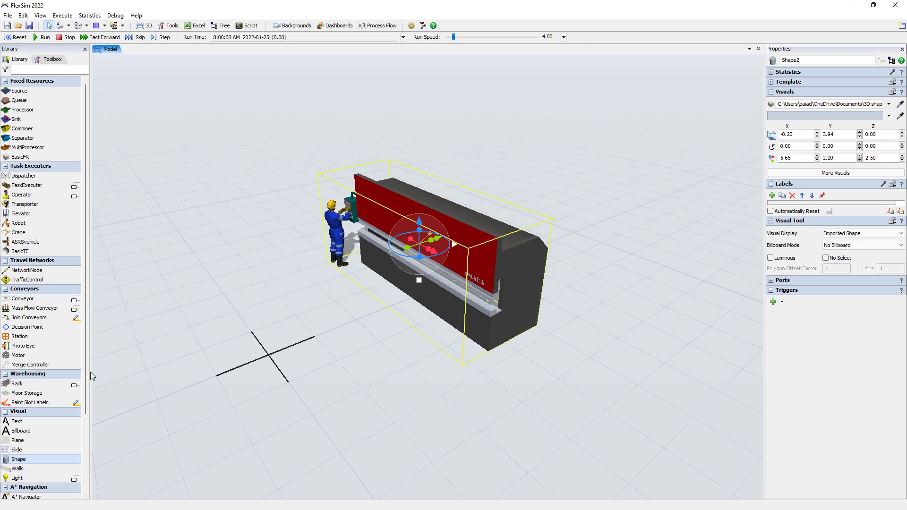
drag(317, 345, 326, 343)
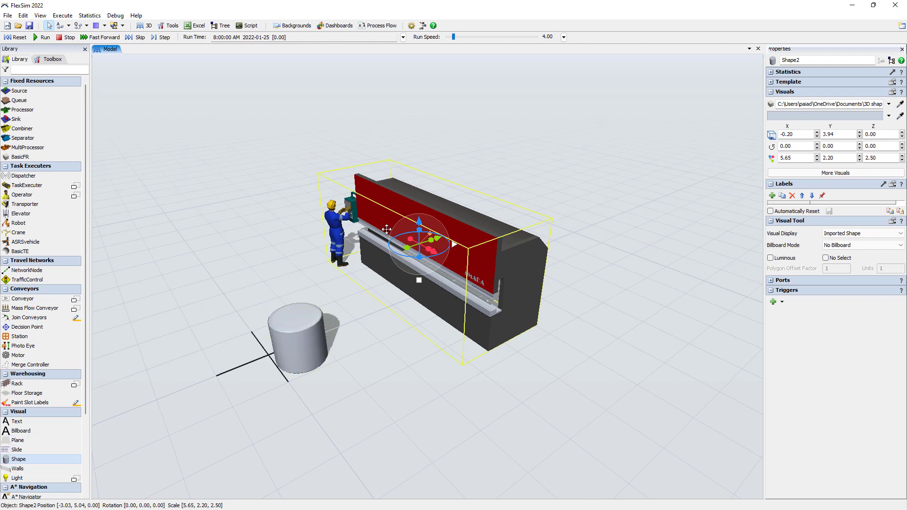
Step: Add a Processor left of the operator and move it to a new spot
click(154, 152)
drag(167, 129, 186, 127)
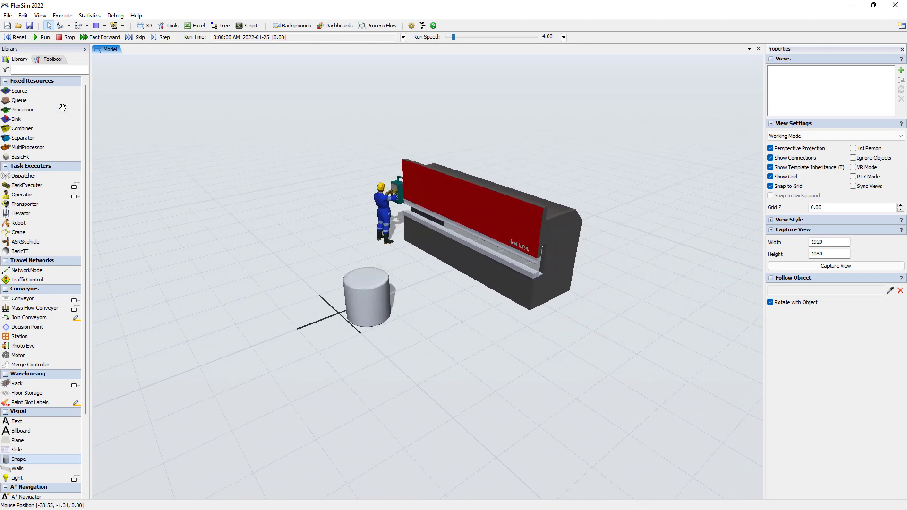
click(19, 110)
click(213, 194)
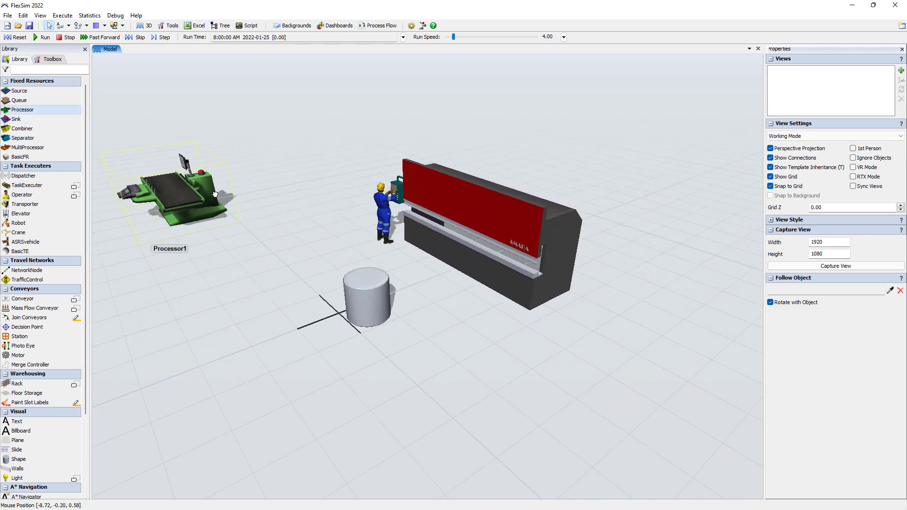
scroll(267, 246, up, 2)
drag(209, 209, 280, 203)
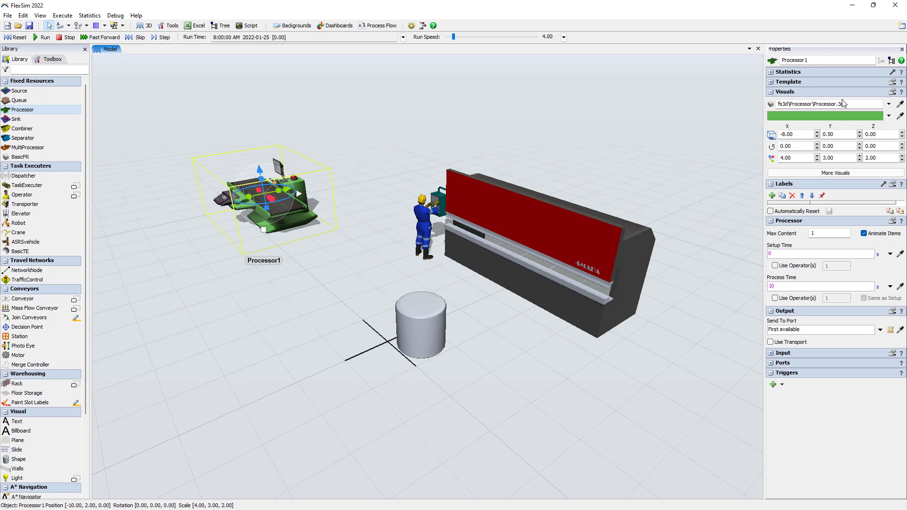
Step: Give the processor the imported drill press.skp shape from Factory machines
click(889, 103)
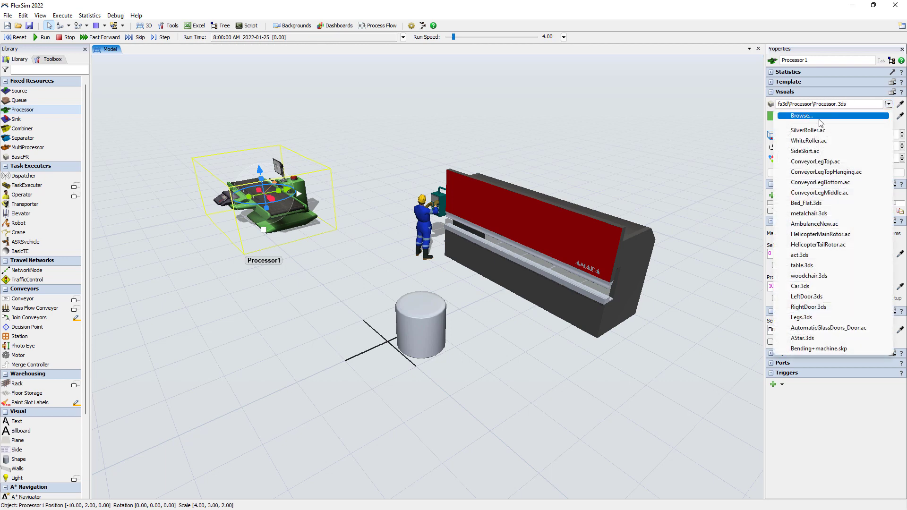
click(874, 115)
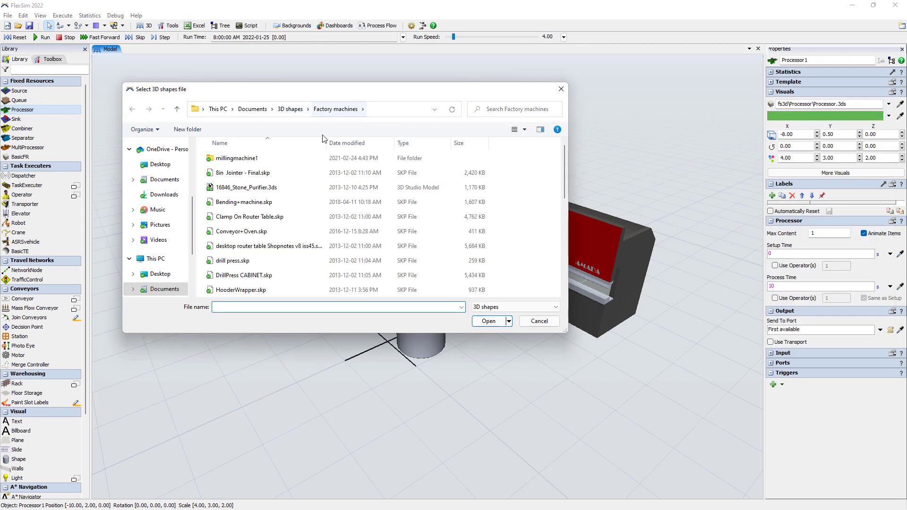
scroll(244, 274, down, 1)
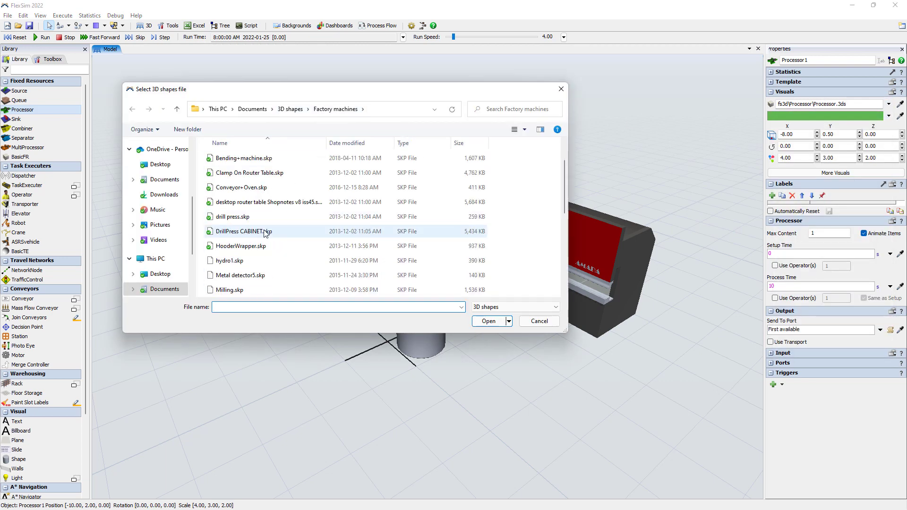
click(230, 217)
click(489, 321)
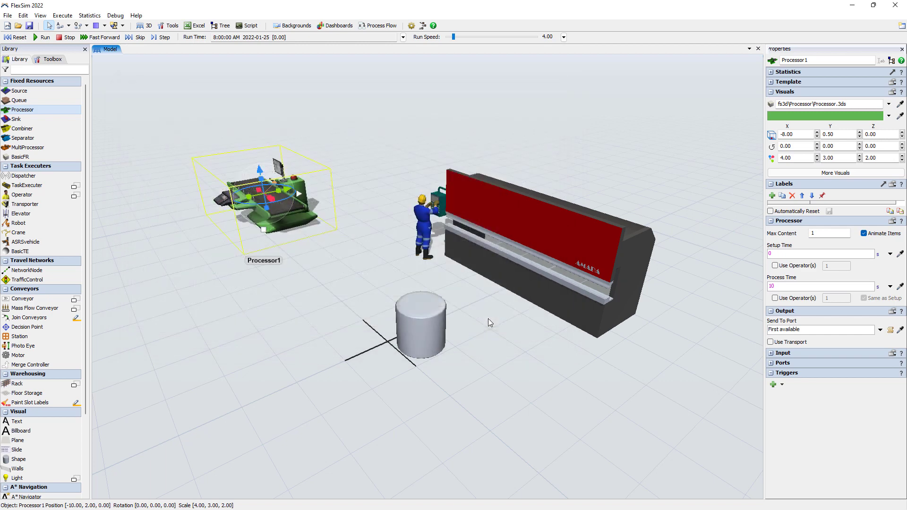
drag(239, 239, 335, 321)
Step: Orbit and pan around the drill-press processor to inspect it
scroll(336, 275, up, 5)
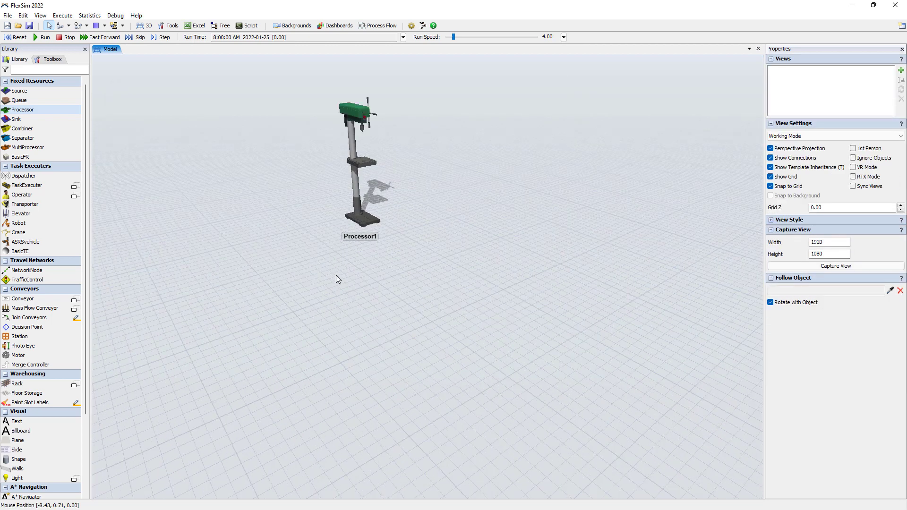
right_drag(421, 236, 409, 325)
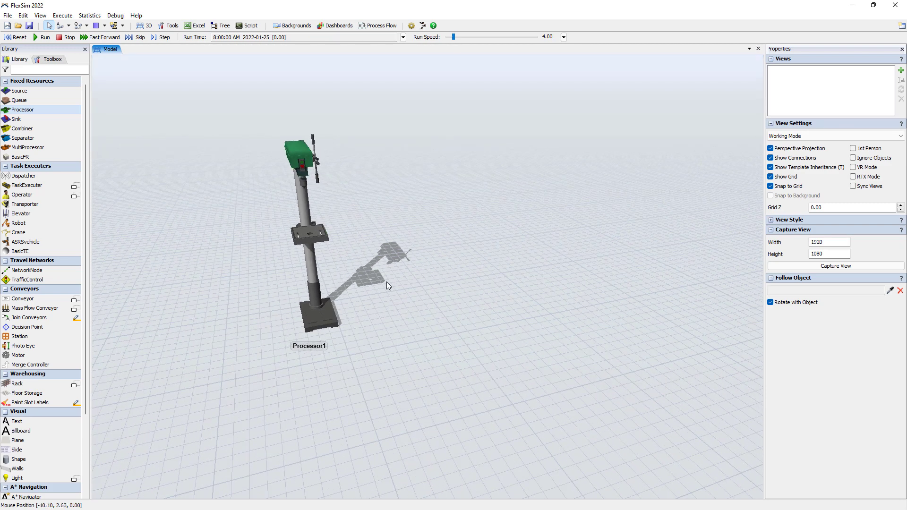
drag(387, 282, 426, 303)
click(350, 256)
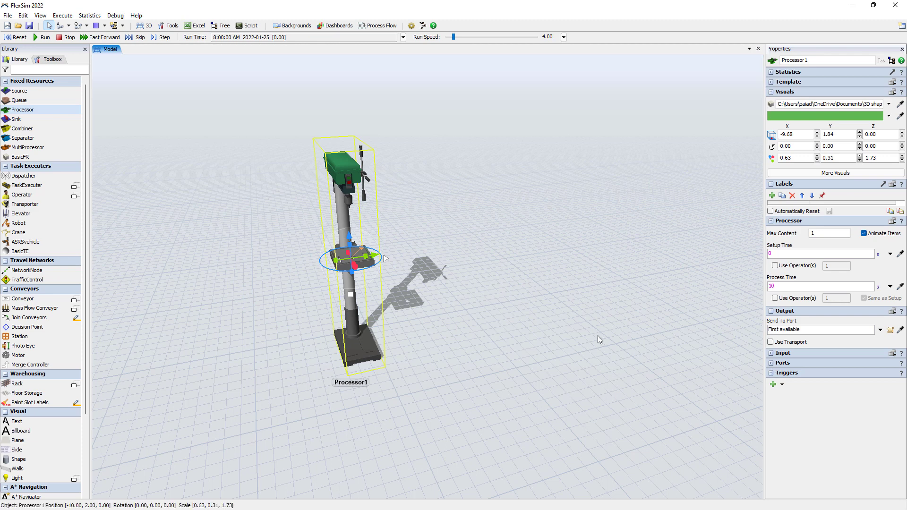
click(406, 217)
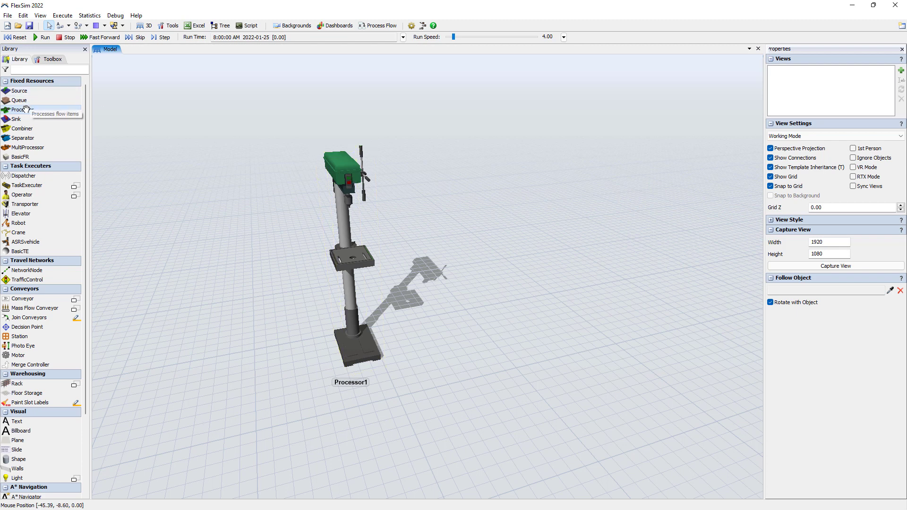
Step: Add a second default Processor to the left and frame both processors
drag(26, 109, 224, 263)
scroll(322, 243, down, 5)
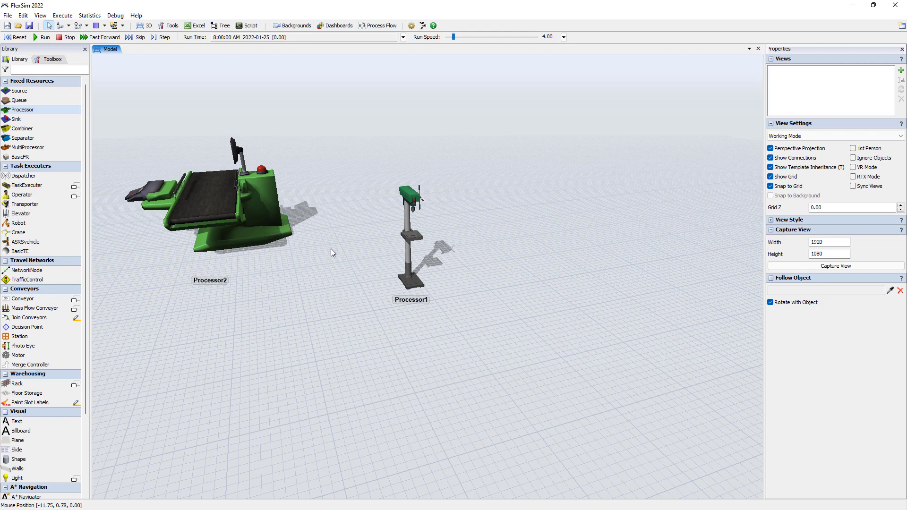
drag(324, 281, 285, 245)
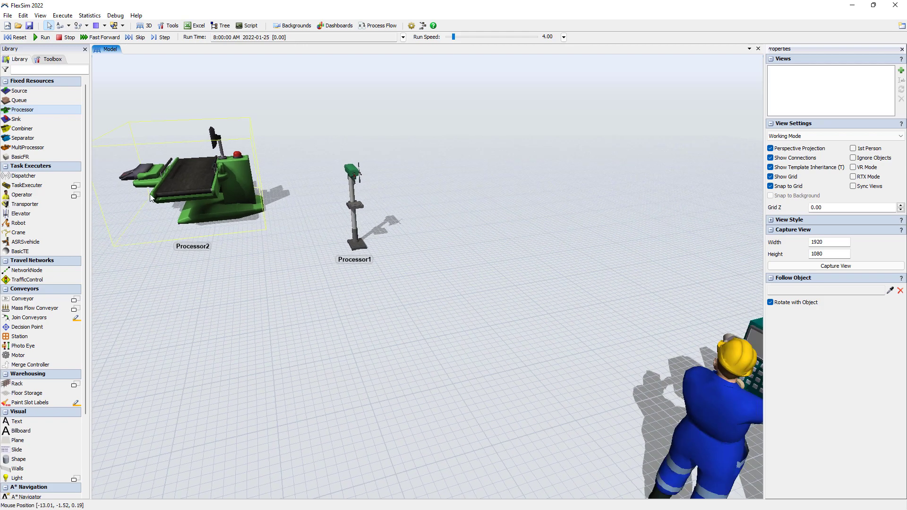
click(17, 204)
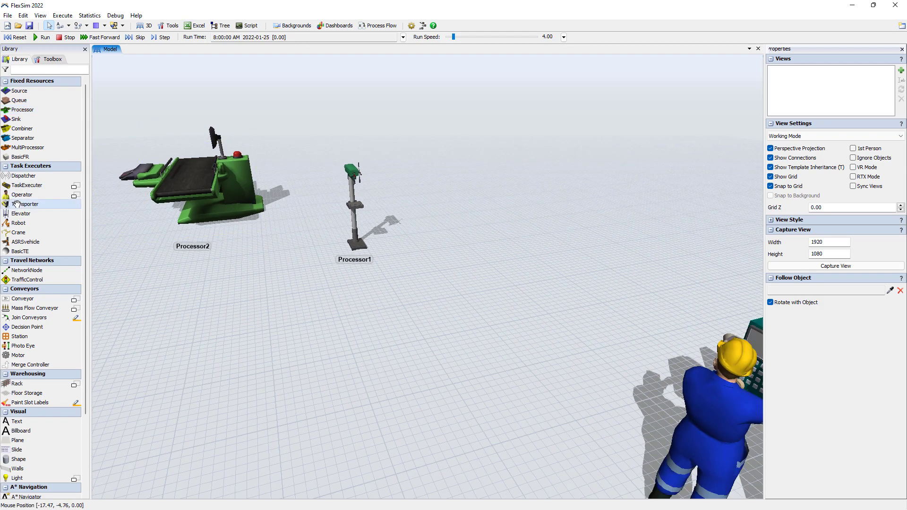
click(517, 270)
scroll(416, 333, up, 3)
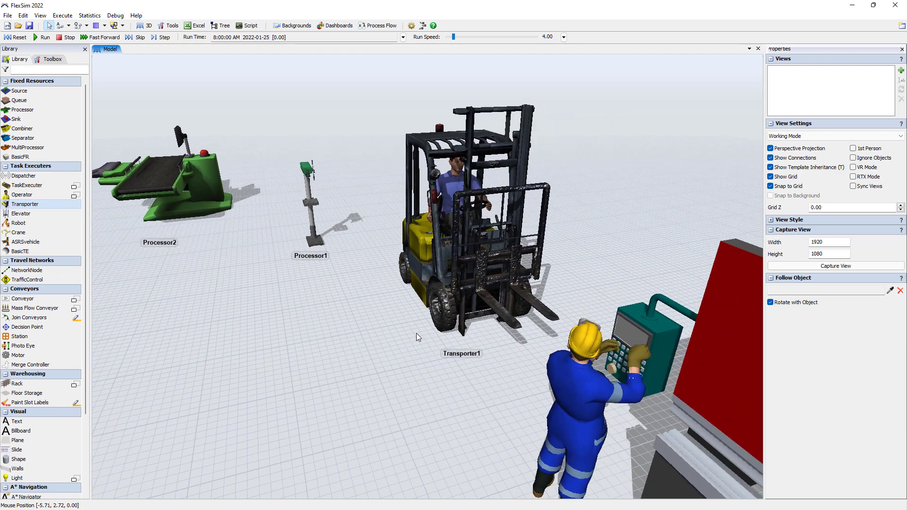
click(470, 213)
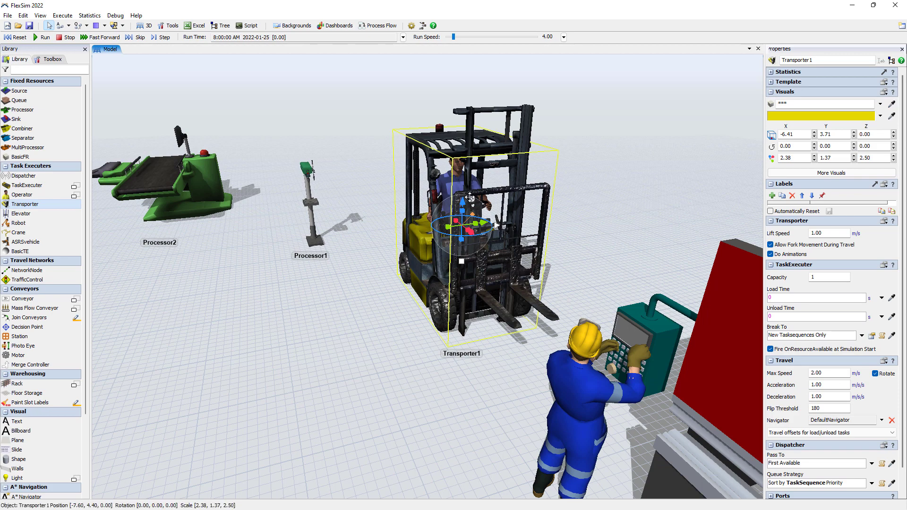
scroll(470, 197, down, 3)
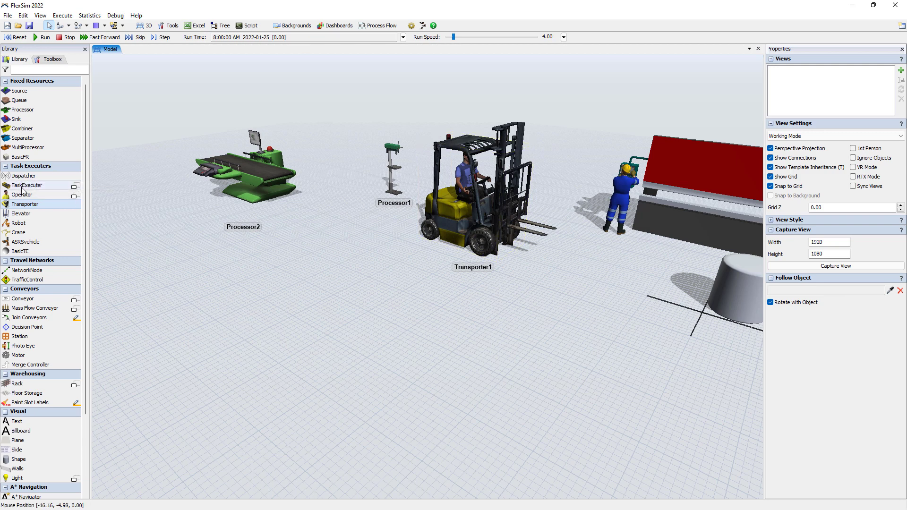
Step: Place an AGV-shaped TaskExecuter on the model floor
mouse_move(74, 187)
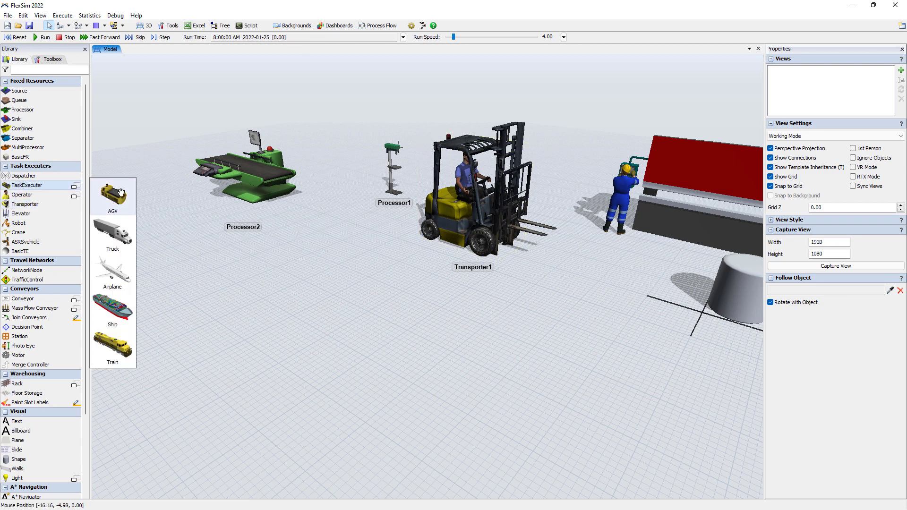
drag(121, 195, 312, 321)
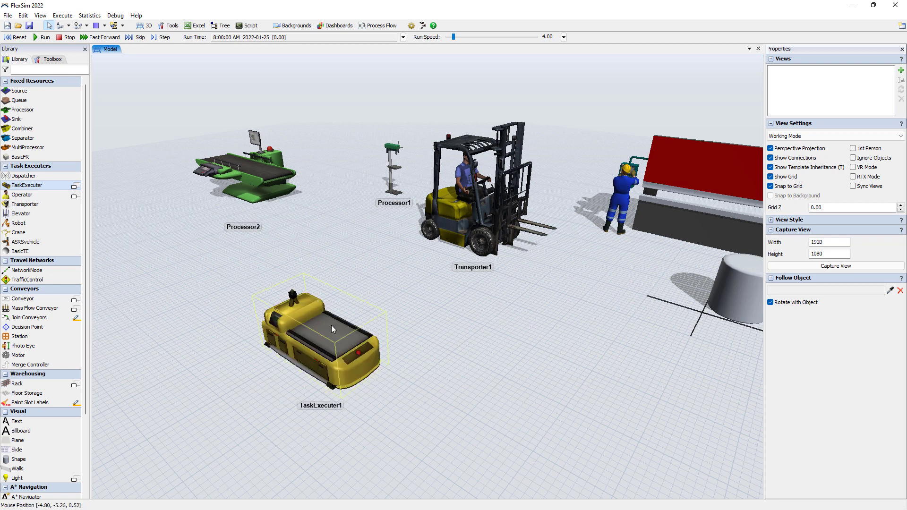
click(378, 373)
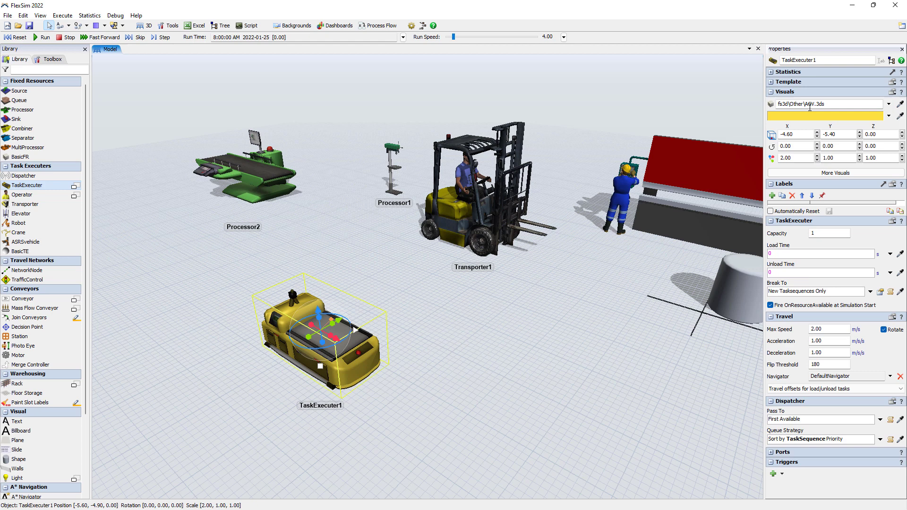
Step: Replace the TaskExecuter's AGV look with the imported Trucks\Combo.skp flatbed truck
click(888, 104)
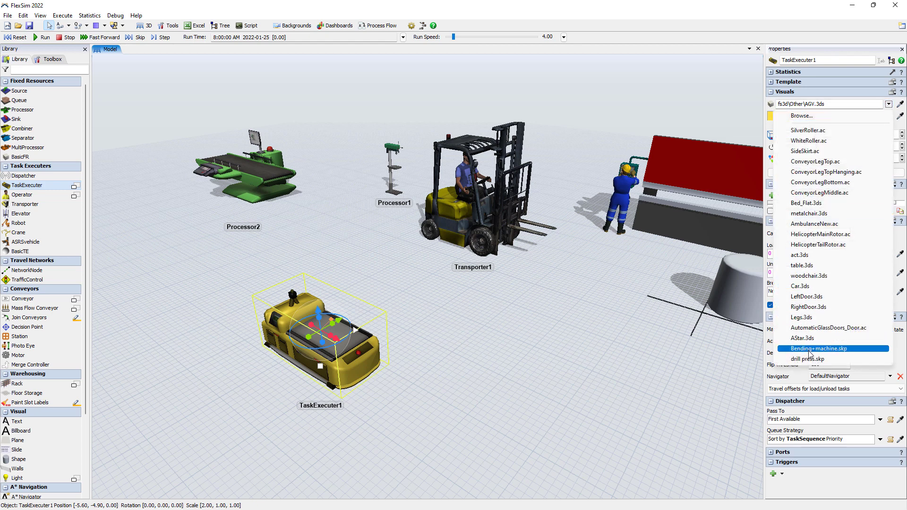
click(810, 117)
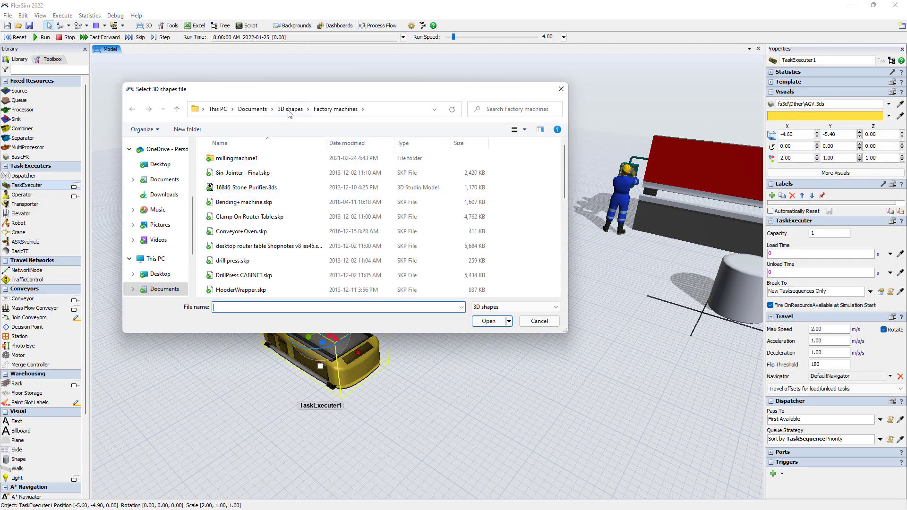
click(246, 187)
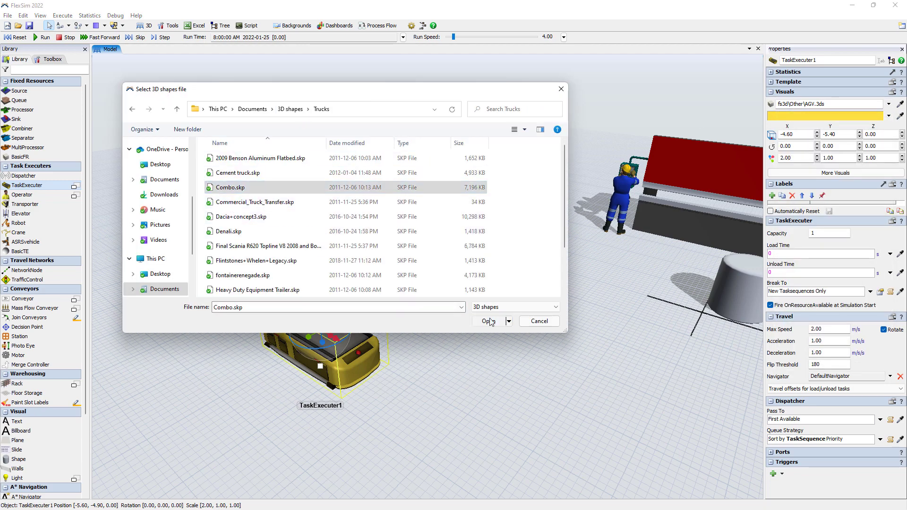
click(487, 320)
click(467, 325)
scroll(467, 325, down, 5)
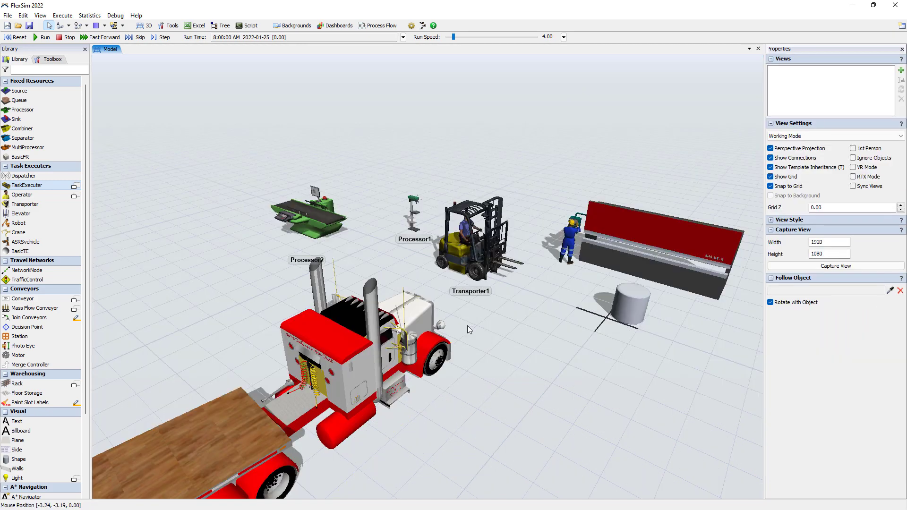
click(389, 312)
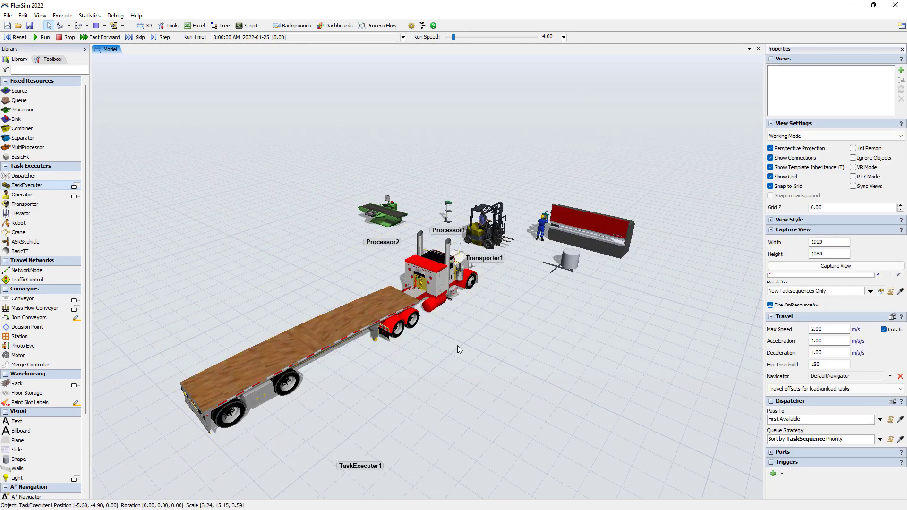
Step: Switch to the Comparaison trucks v2.fsm window and select the Loader
right_drag(458, 345, 434, 345)
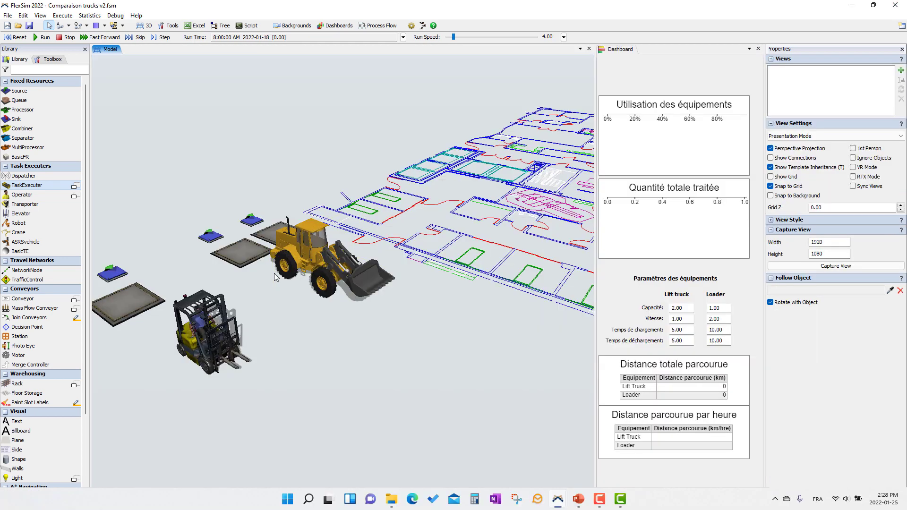
click(852, 5)
click(316, 270)
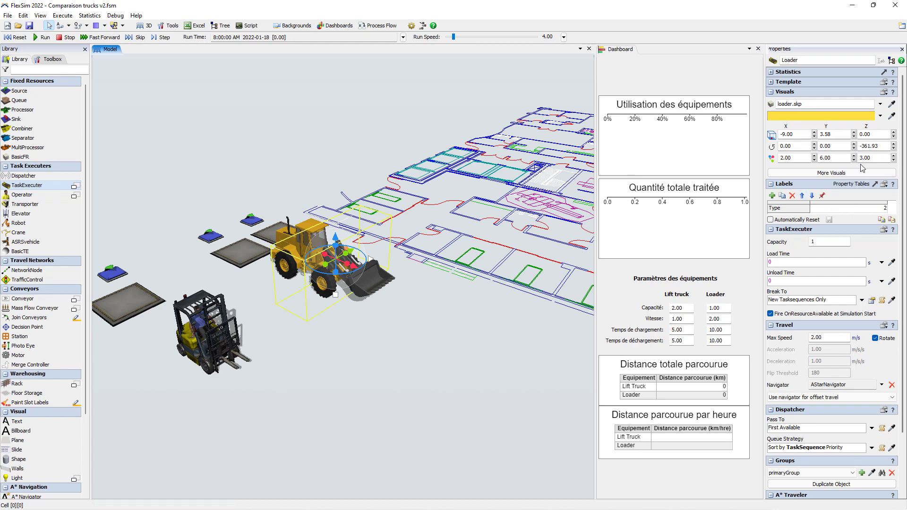
Step: Reset and run the truck comparison simulation
click(330, 328)
drag(408, 380, 341, 349)
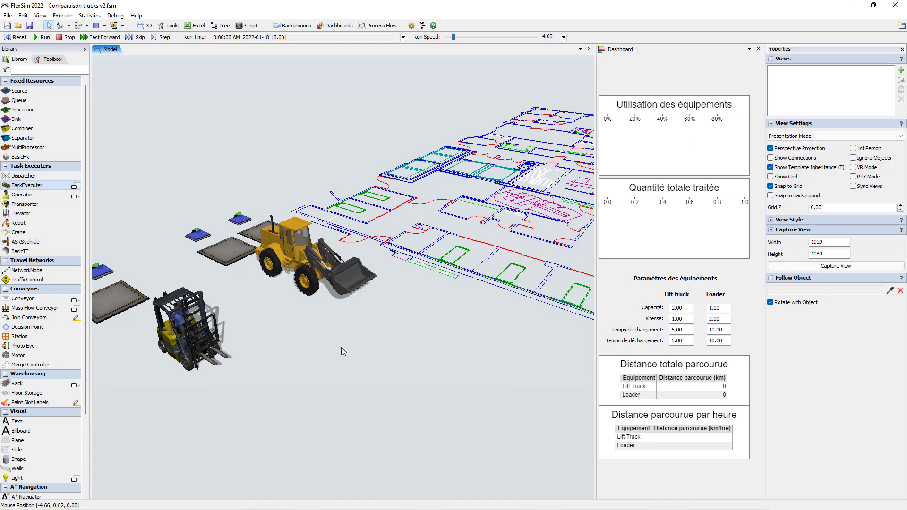
click(16, 38)
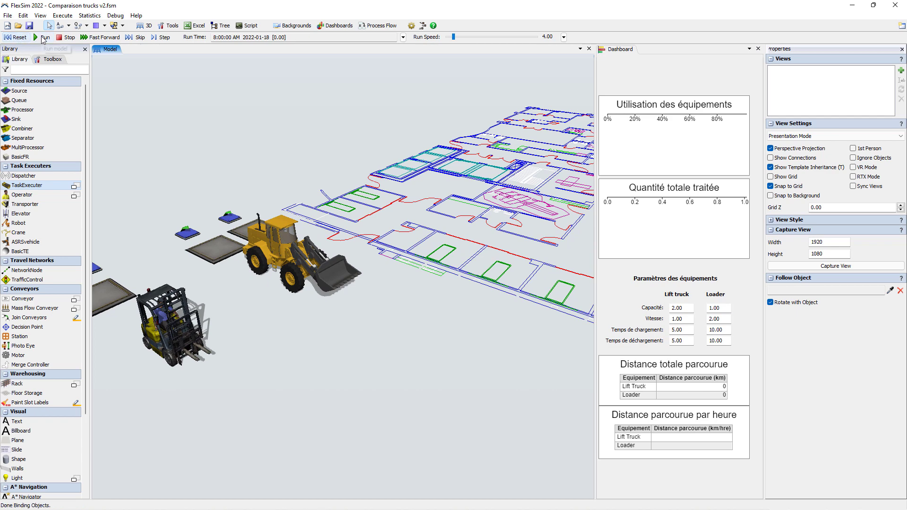
click(43, 37)
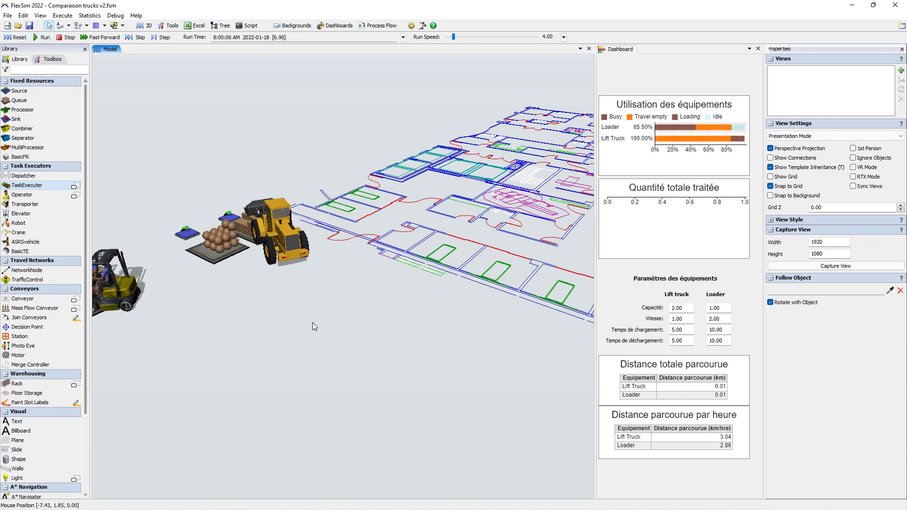
Step: Pan around the floor plan following the moving loader and lift truck
drag(313, 323, 232, 256)
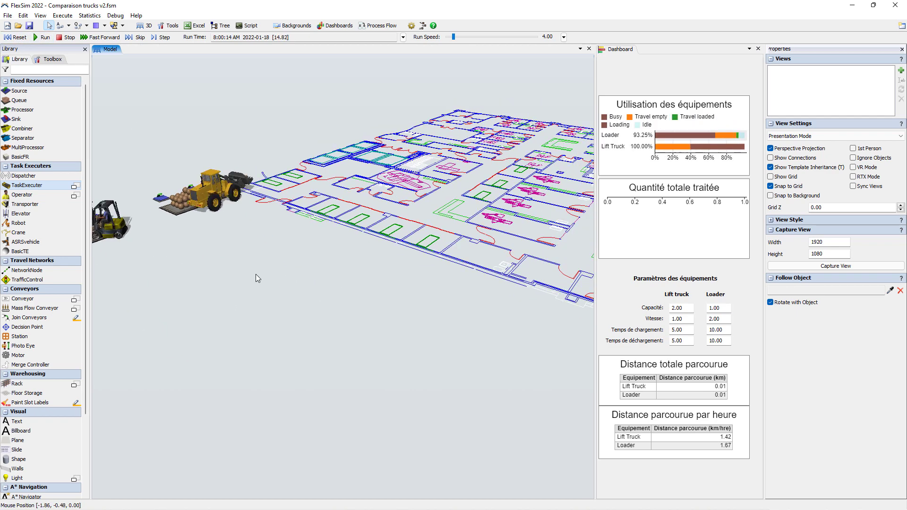
drag(394, 350, 284, 319)
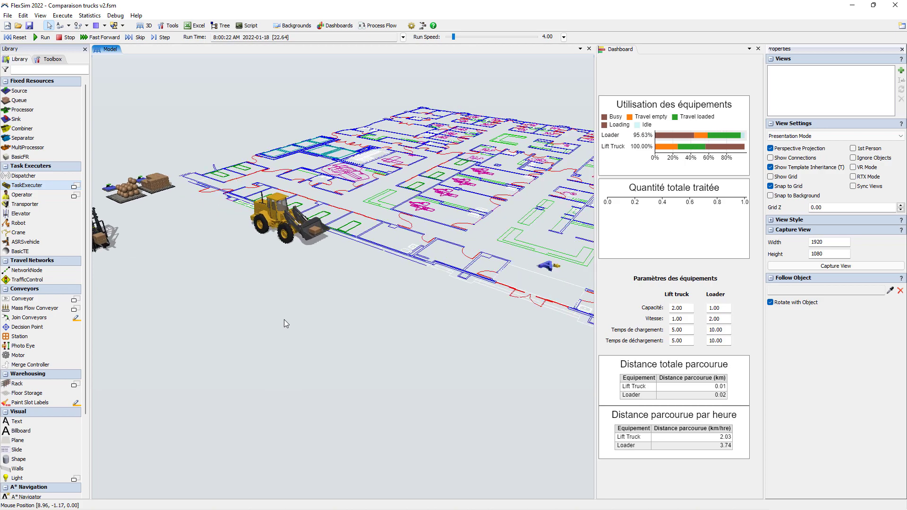
drag(487, 389, 361, 267)
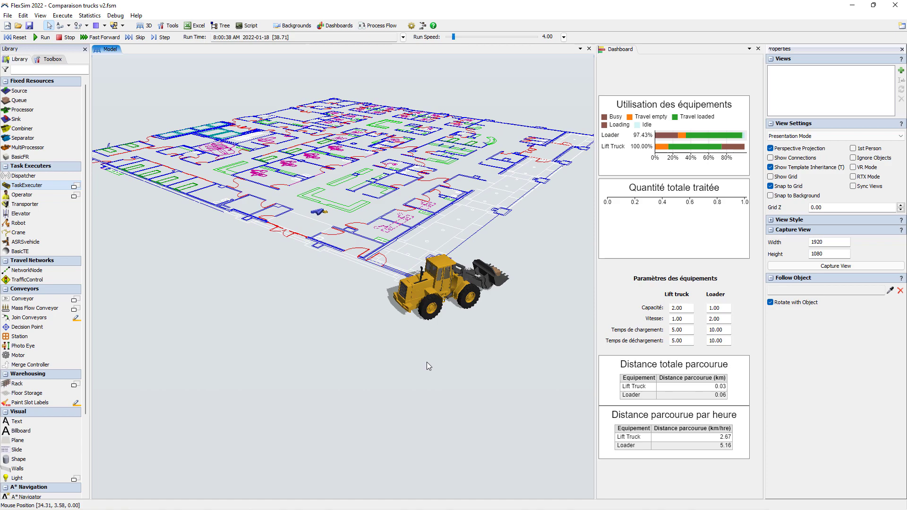
drag(524, 304, 193, 319)
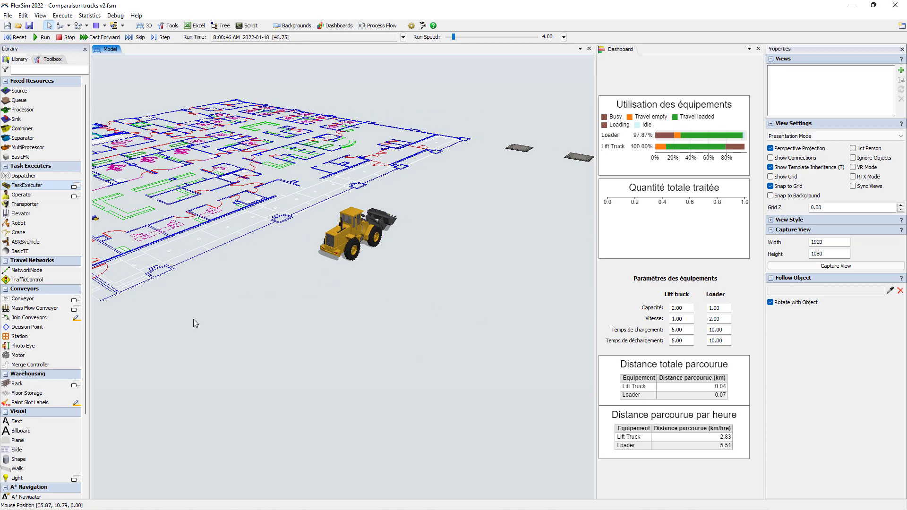
drag(535, 199, 221, 392)
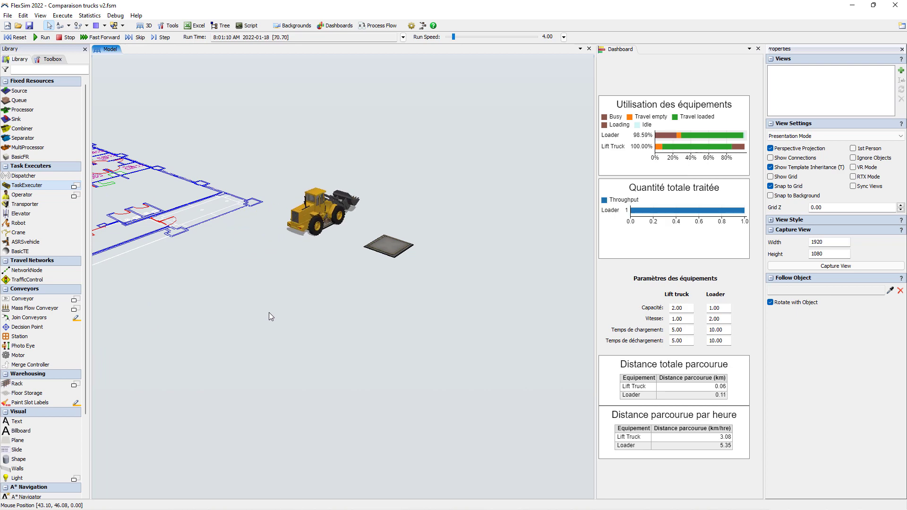
drag(227, 356, 588, 229)
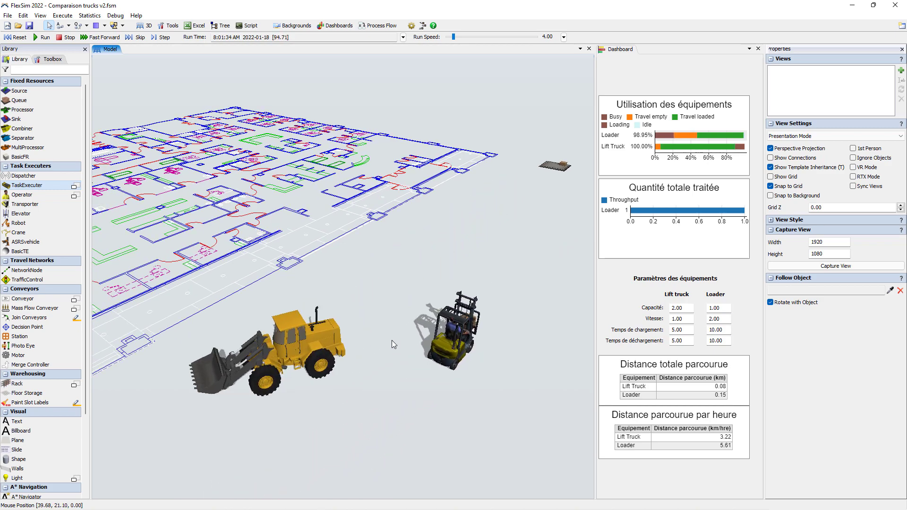
right_drag(297, 409, 319, 313)
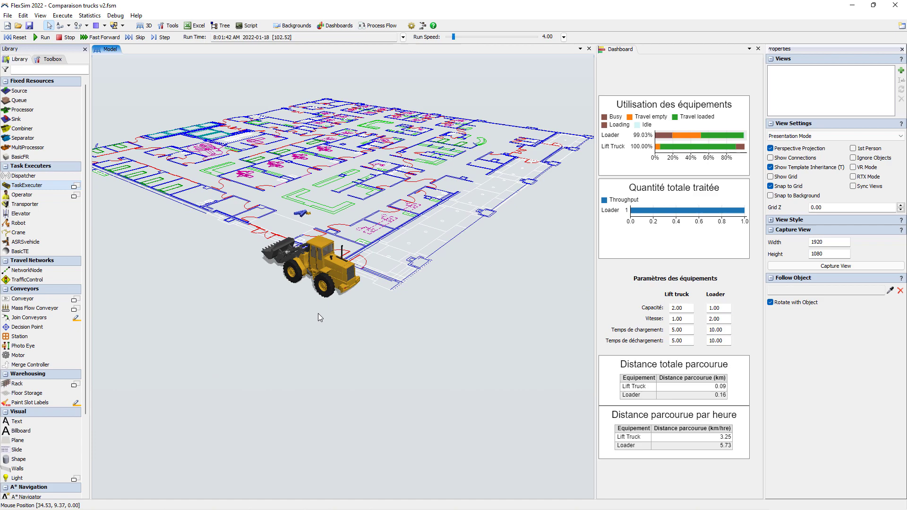
drag(158, 254, 345, 375)
drag(154, 246, 280, 245)
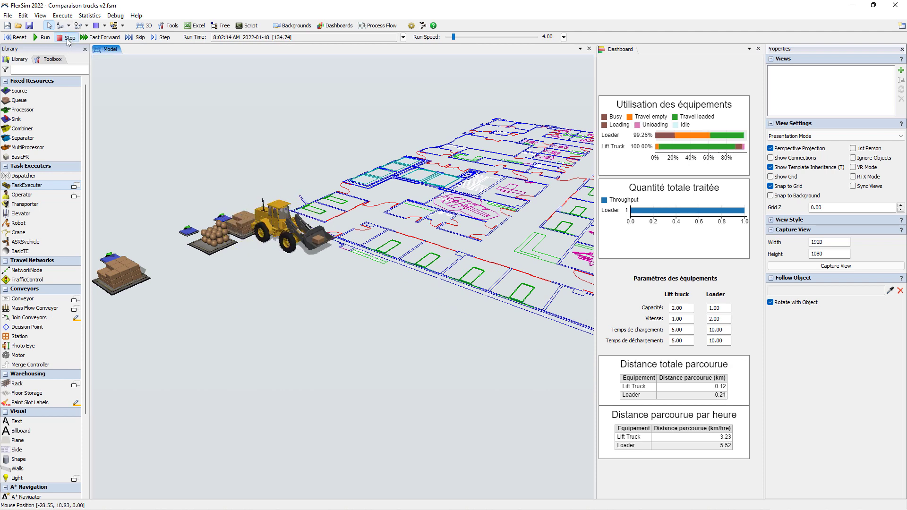
Step: Inspect the Loader's statistics, then resume the simulation
click(291, 227)
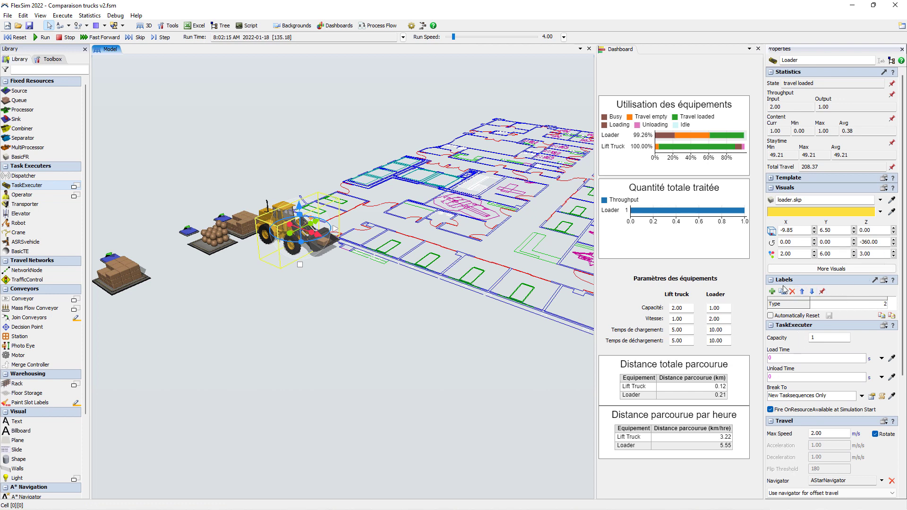
click(44, 38)
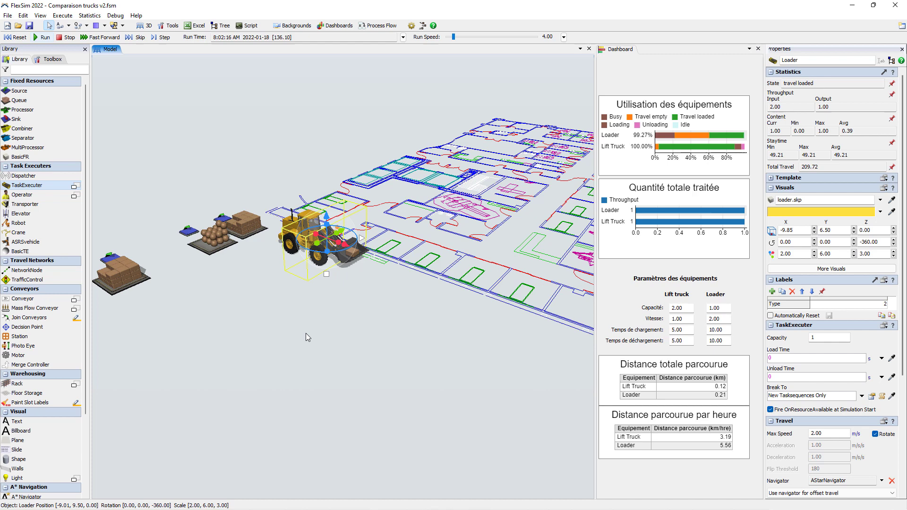
click(310, 353)
scroll(311, 353, down, 1)
drag(311, 353, 279, 308)
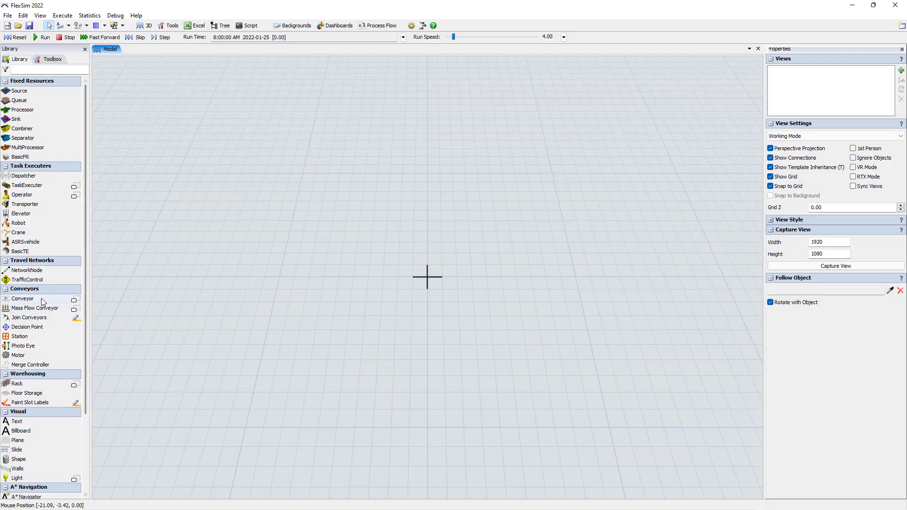
Step: Draw two straight conveyors forming a T, one horizontal and one running upward
mouse_move(38, 297)
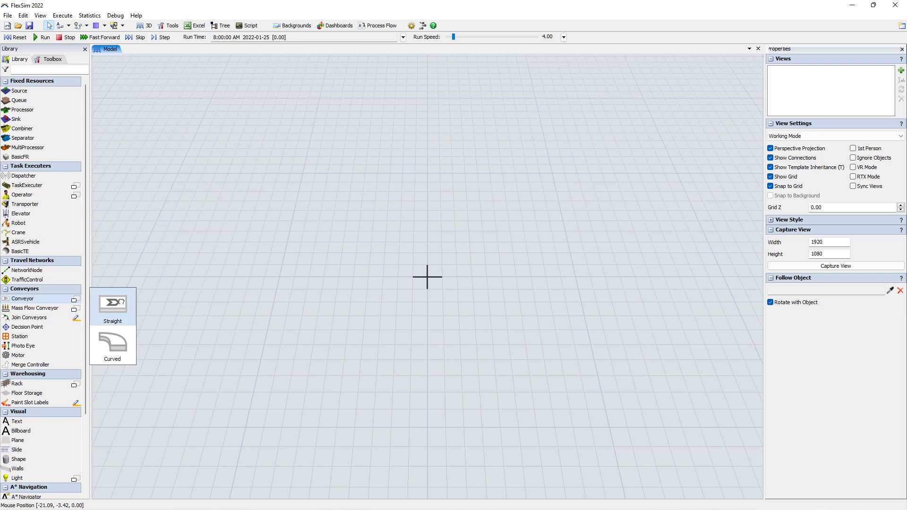
click(121, 300)
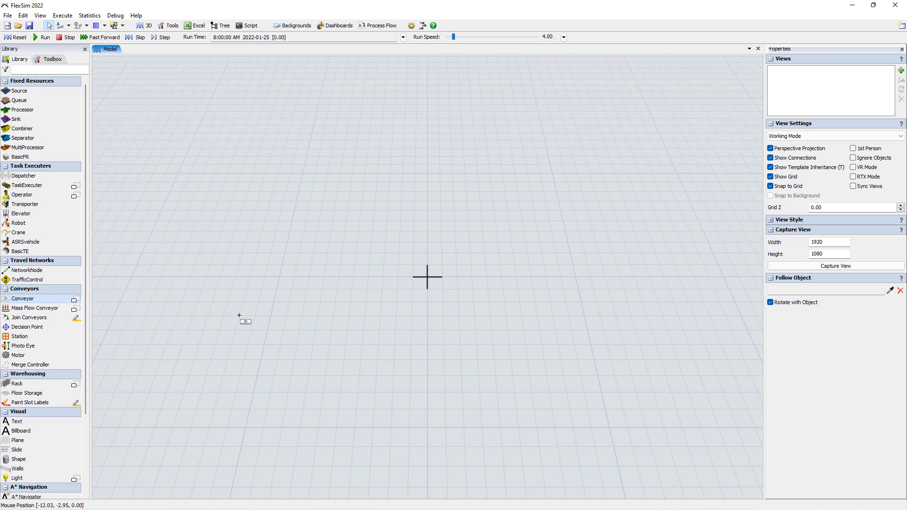
drag(364, 311, 504, 324)
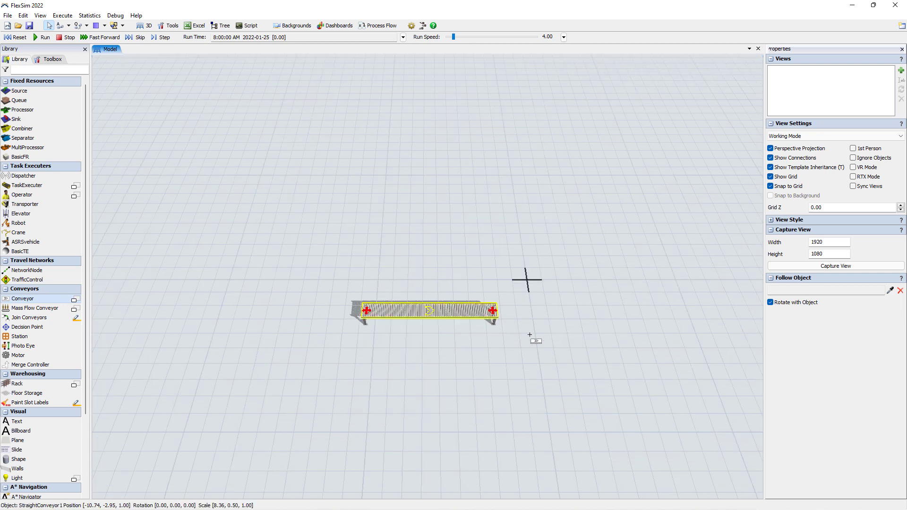
drag(520, 357, 493, 198)
drag(548, 287, 520, 305)
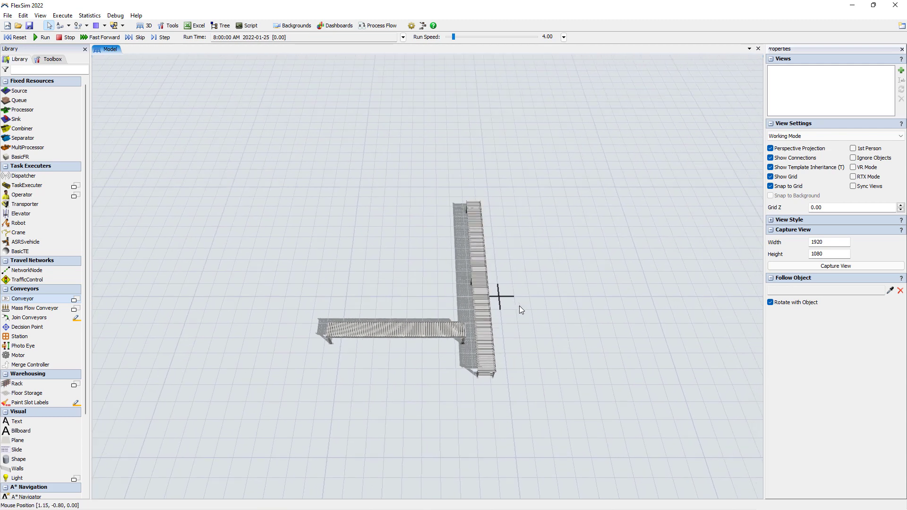
scroll(519, 305, up, 5)
Step: Set the Visualization of both StraightConveyor2 and the horizontal conveyor to BeltConveyor
click(460, 321)
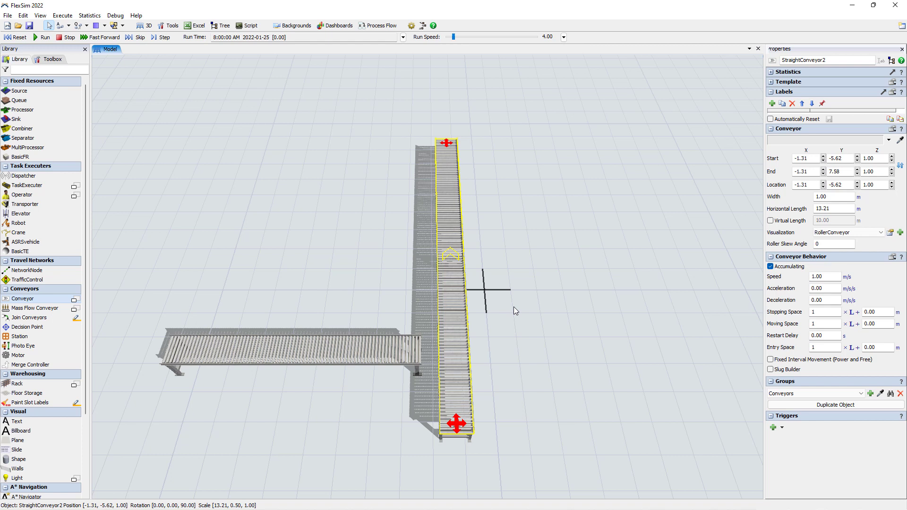
click(851, 234)
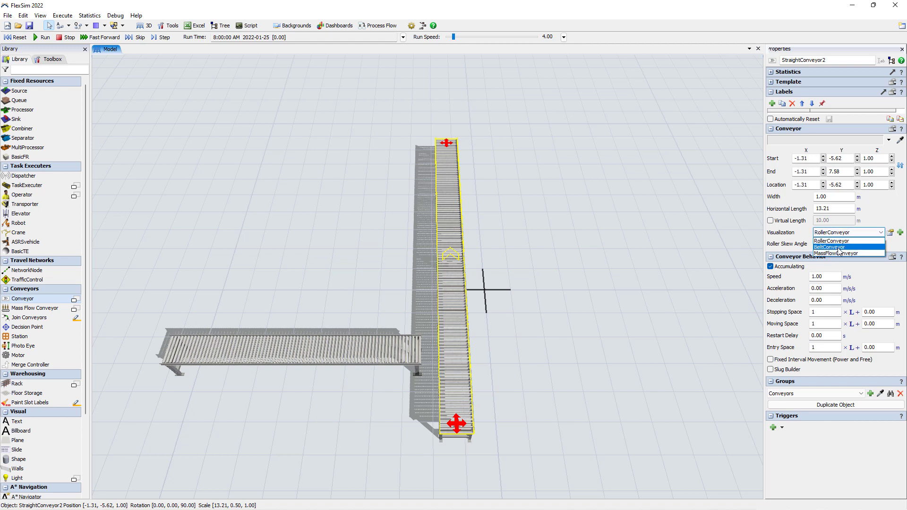
click(834, 247)
click(364, 356)
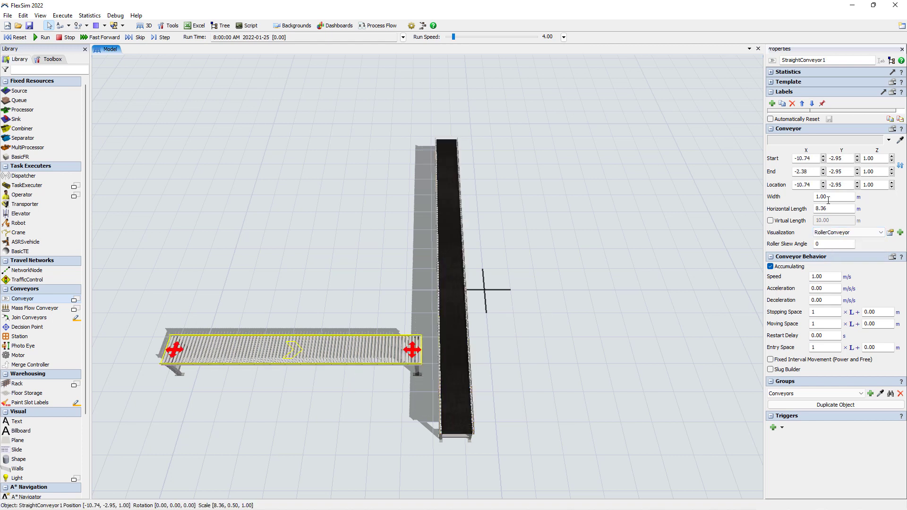
click(829, 232)
click(833, 247)
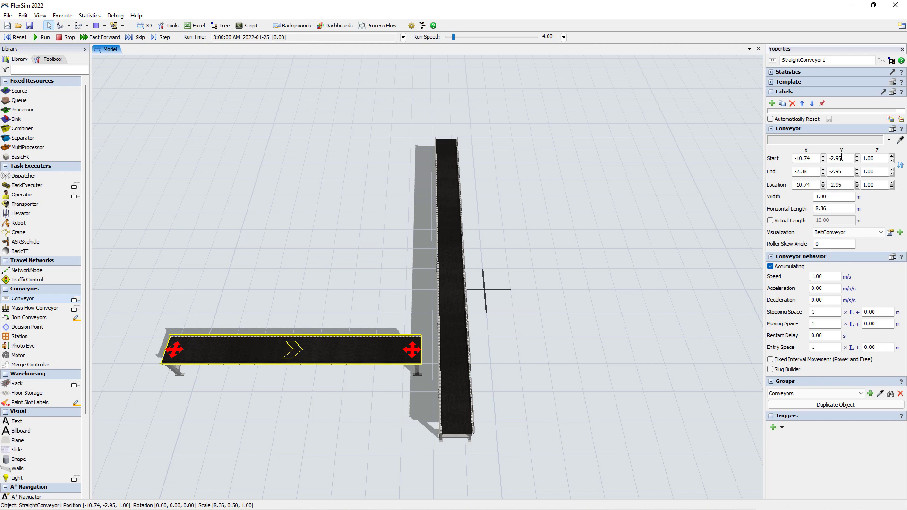
click(491, 336)
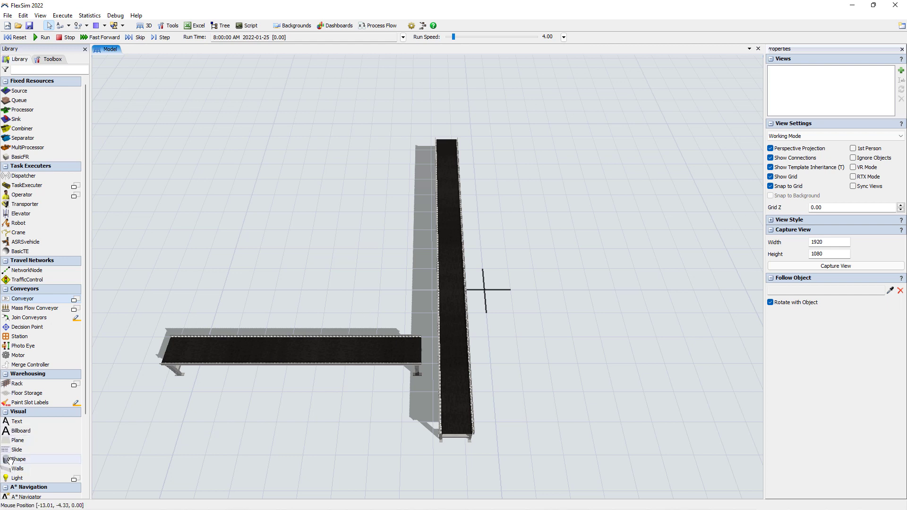
Step: Place a Shape beside the horizontal conveyor and change its display from cylinder to Cube
drag(32, 459, 274, 330)
drag(337, 304, 337, 308)
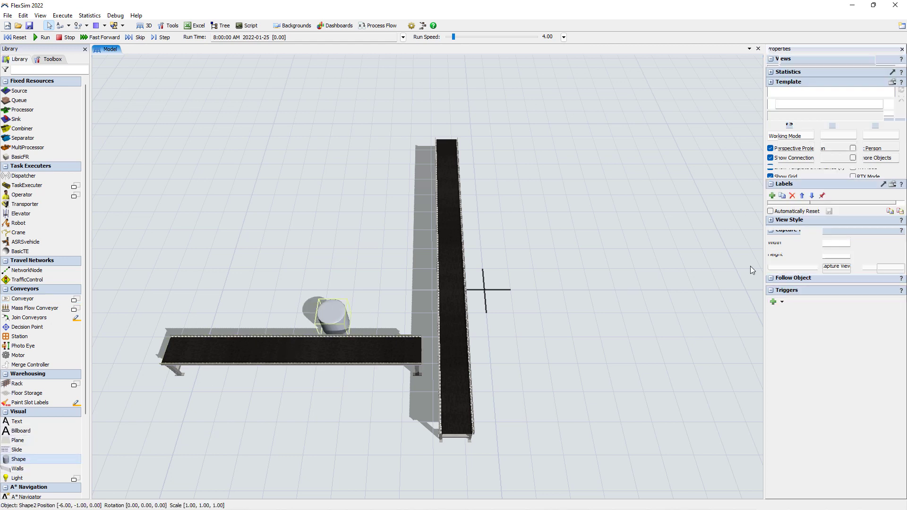
click(842, 234)
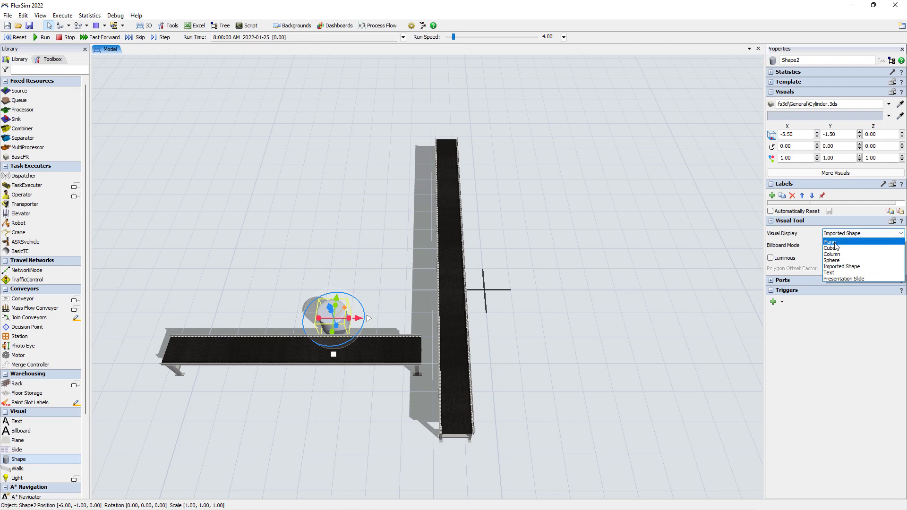
click(832, 248)
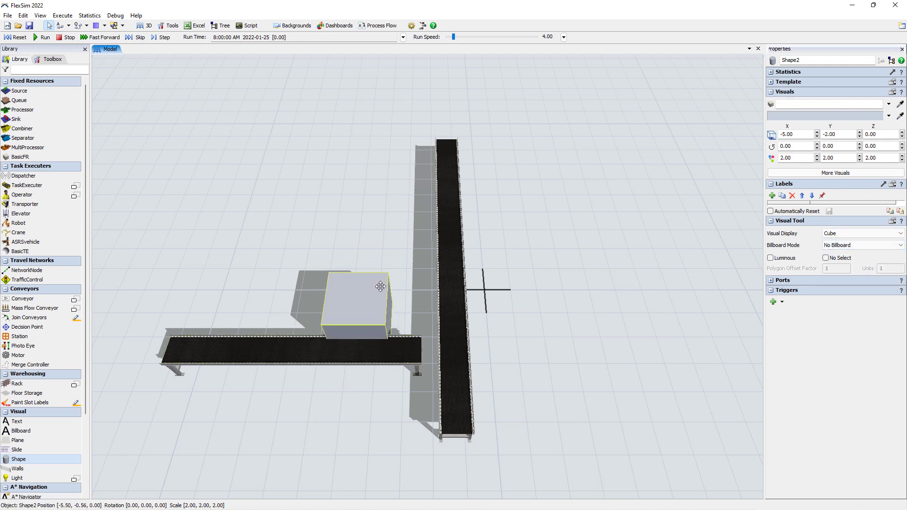
drag(511, 335, 513, 335)
right_drag(513, 336, 336, 265)
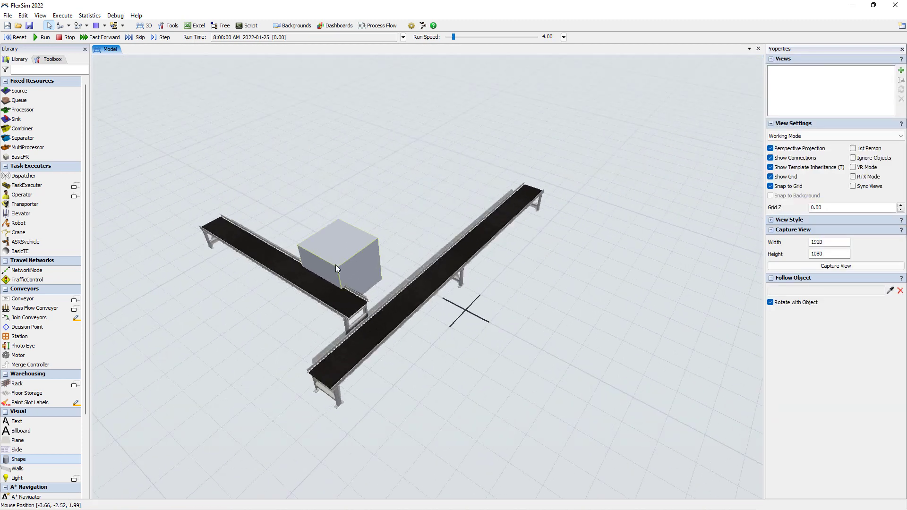
click(336, 265)
click(403, 242)
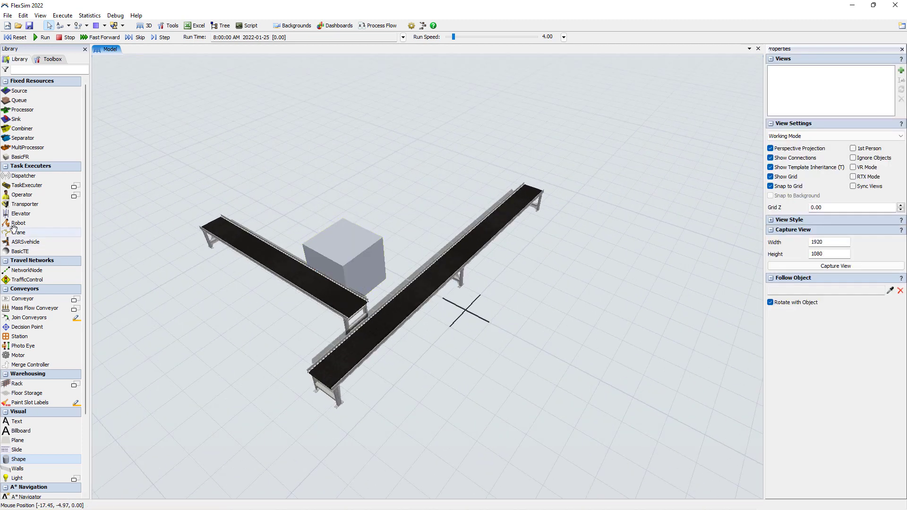
Step: Add a Crane next to the conveyors and review its available shape files
drag(19, 231, 480, 307)
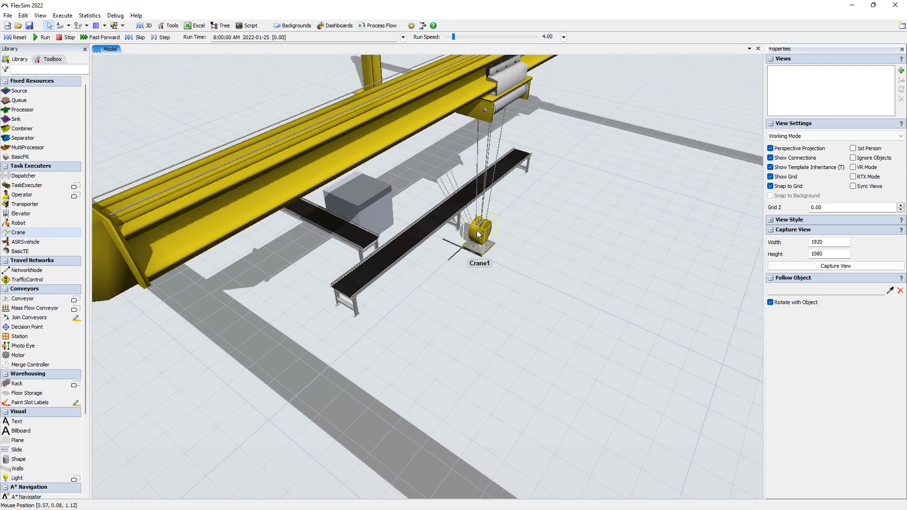
click(477, 230)
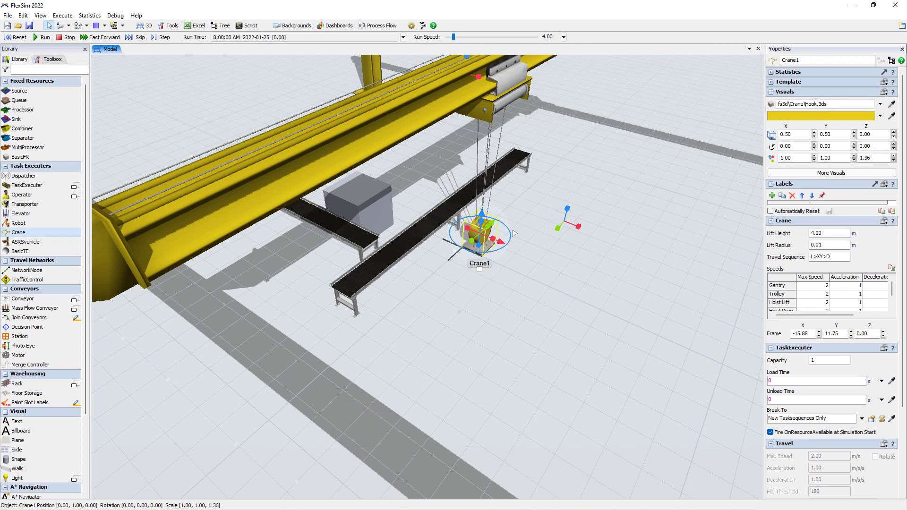
click(881, 104)
drag(538, 262, 537, 300)
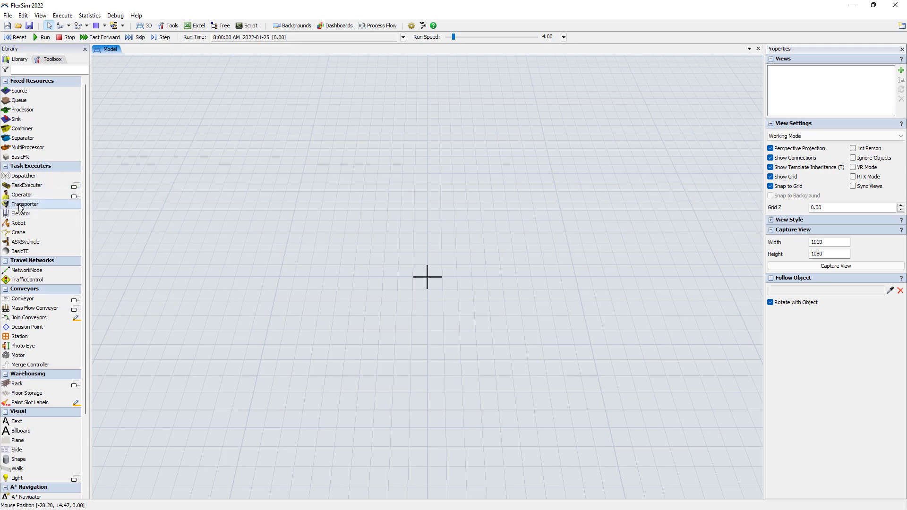
Step: Add a forklift Transporter and open its animation editor from More Visuals
drag(288, 201, 314, 202)
scroll(366, 229, up, 5)
drag(367, 229, 460, 304)
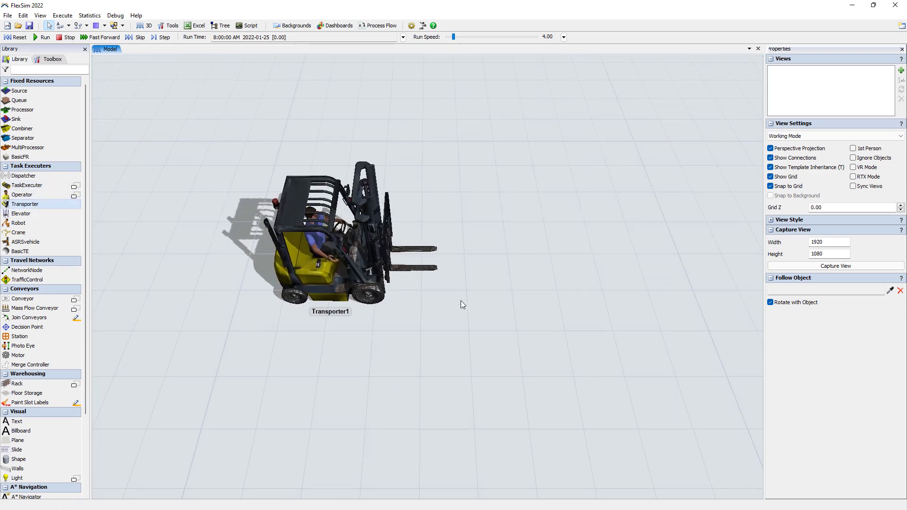
click(337, 236)
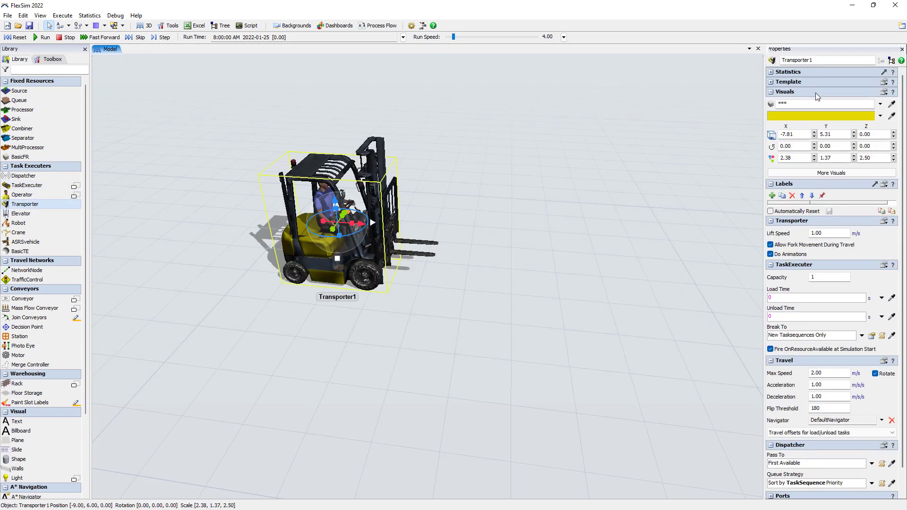
click(831, 174)
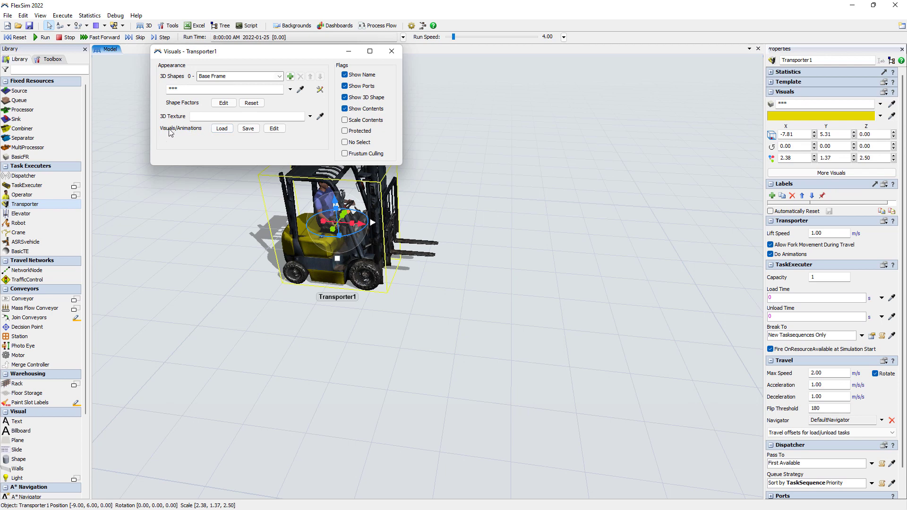
click(274, 128)
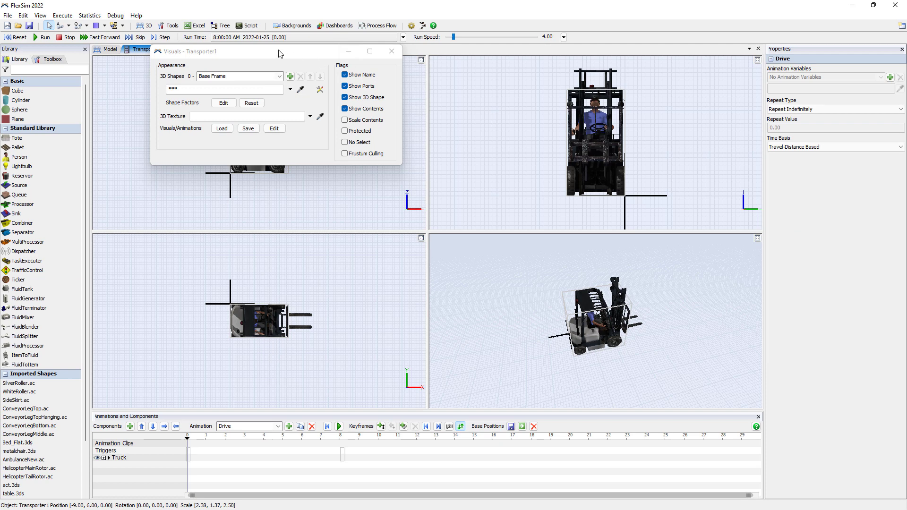
drag(277, 51, 147, 10)
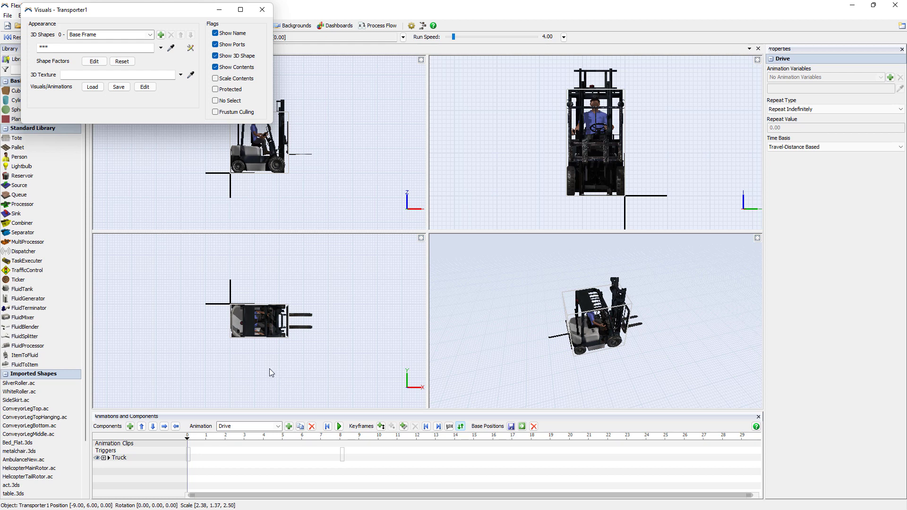
Step: Expand the Truck component and preview the Drive animation
click(104, 458)
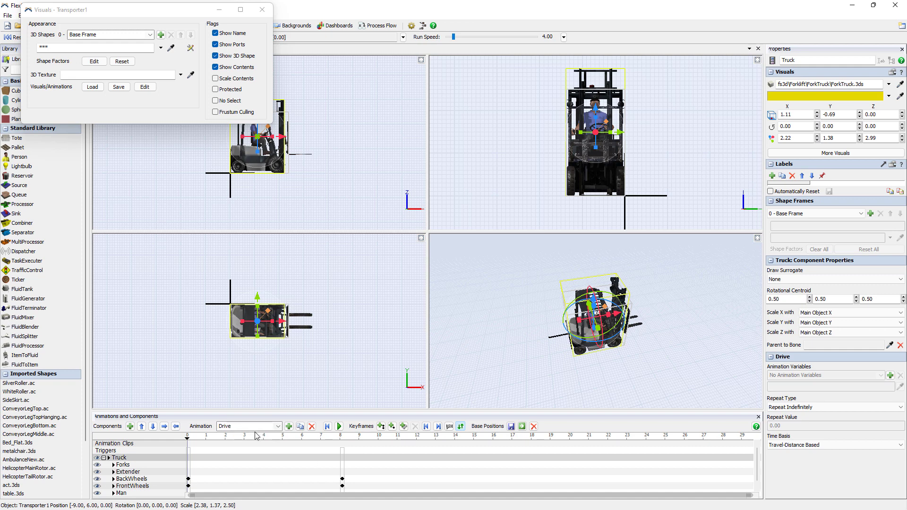
click(277, 427)
click(234, 435)
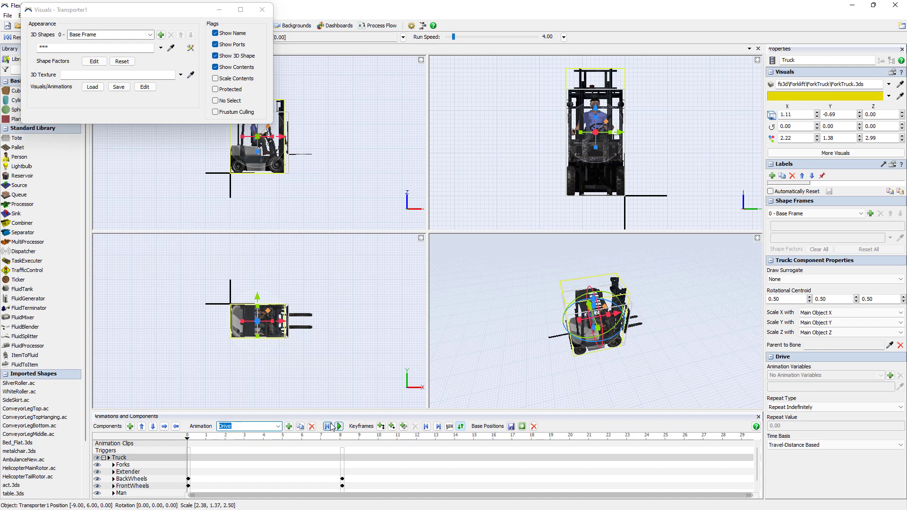
click(342, 429)
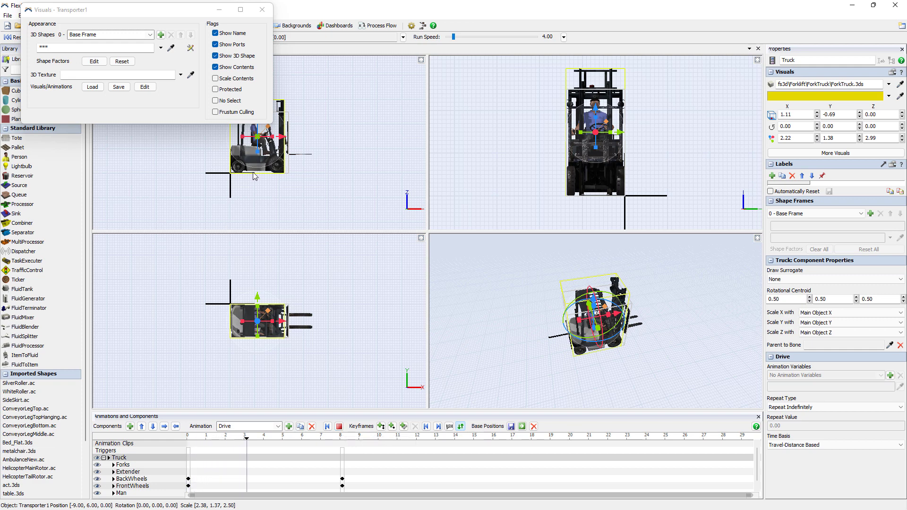
Step: Select the BackWheels component to review its wheel motion tracks
click(310, 169)
scroll(310, 169, up, 3)
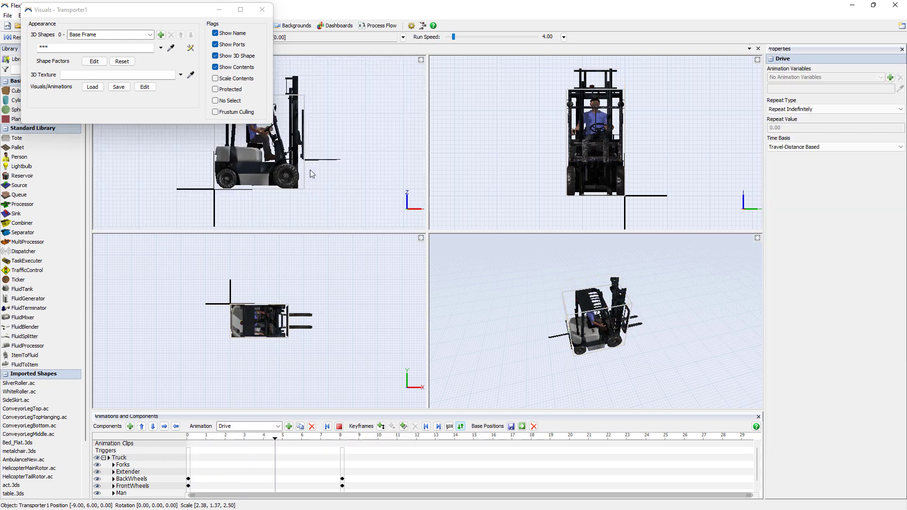
click(121, 479)
scroll(145, 479, down, 2)
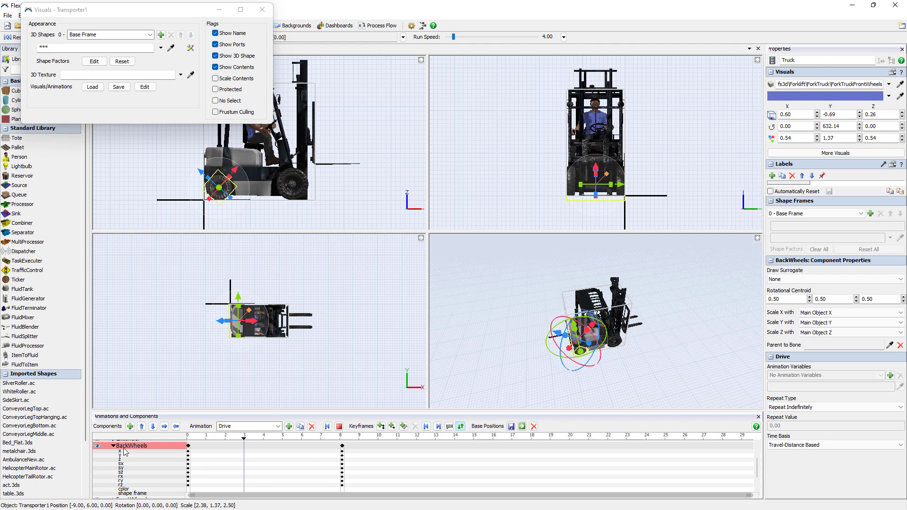
scroll(141, 479, down, 1)
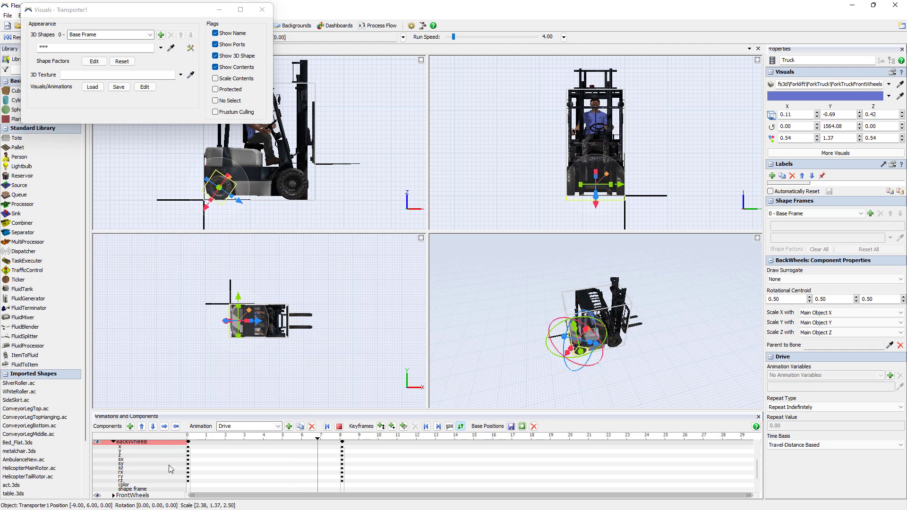
scroll(171, 469, up, 1)
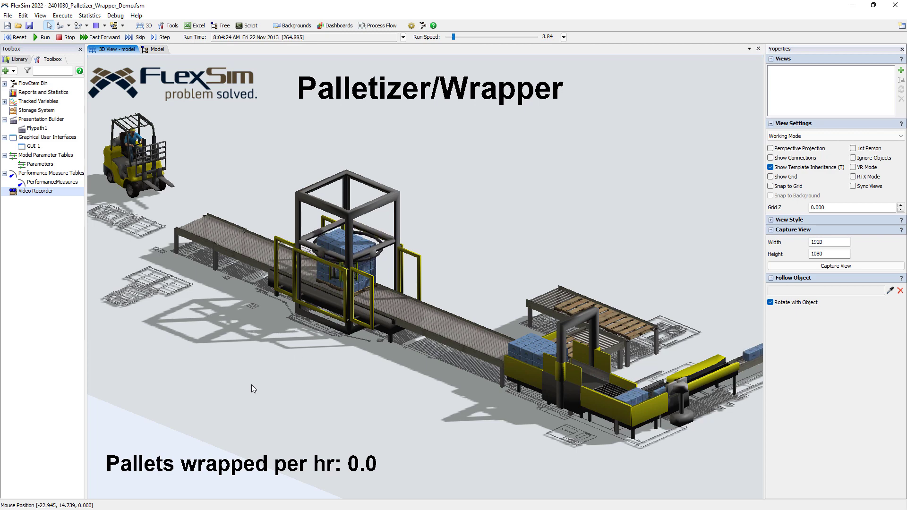
Step: Select the Wrapper machine while the demo runs at about 10.3 pallets wrapped per hour
click(345, 258)
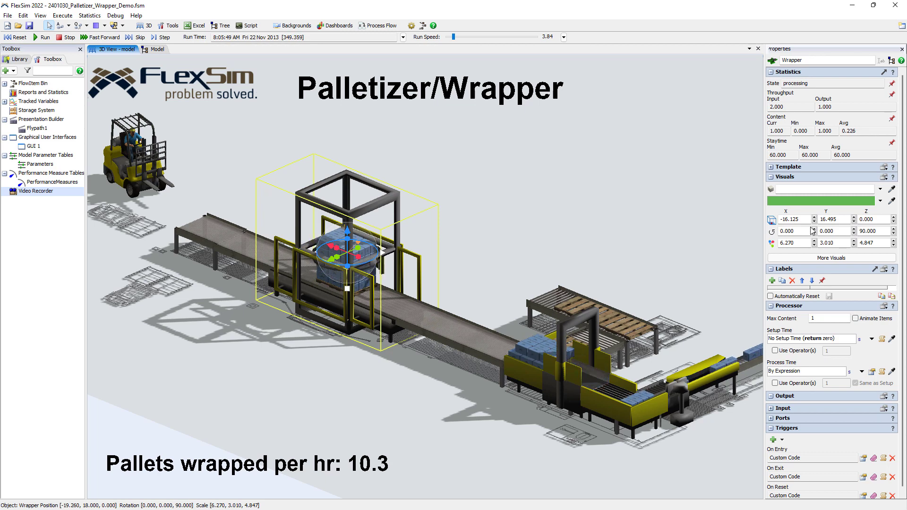
Step: Open the Wrapper's animation editor from More Visuals and review its wrap and stopped animations
click(828, 258)
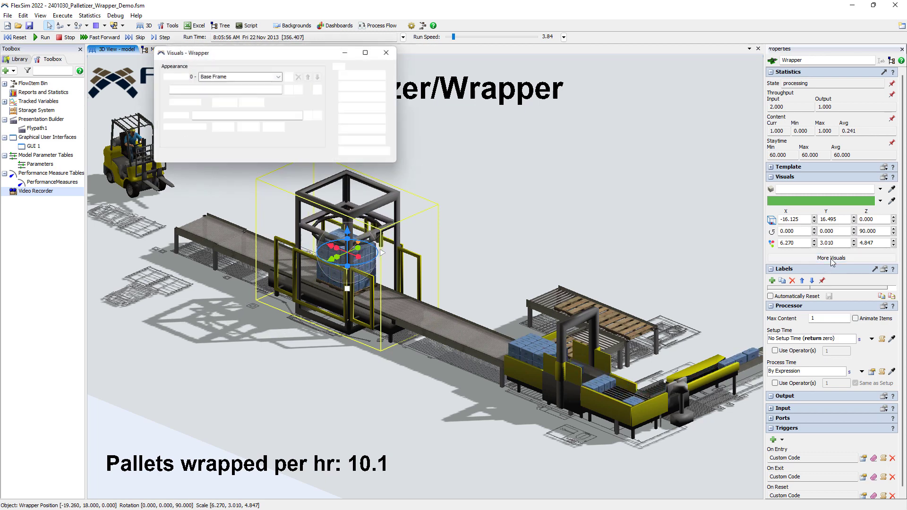
click(274, 128)
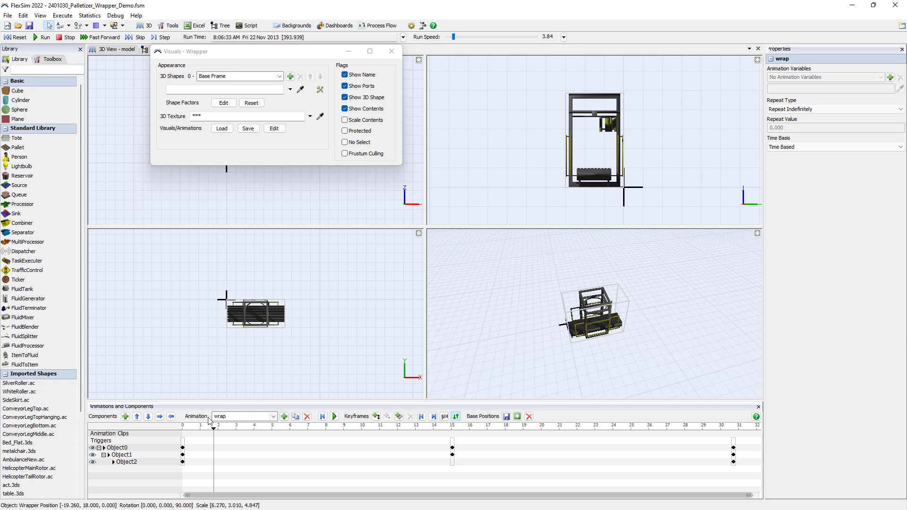
click(273, 419)
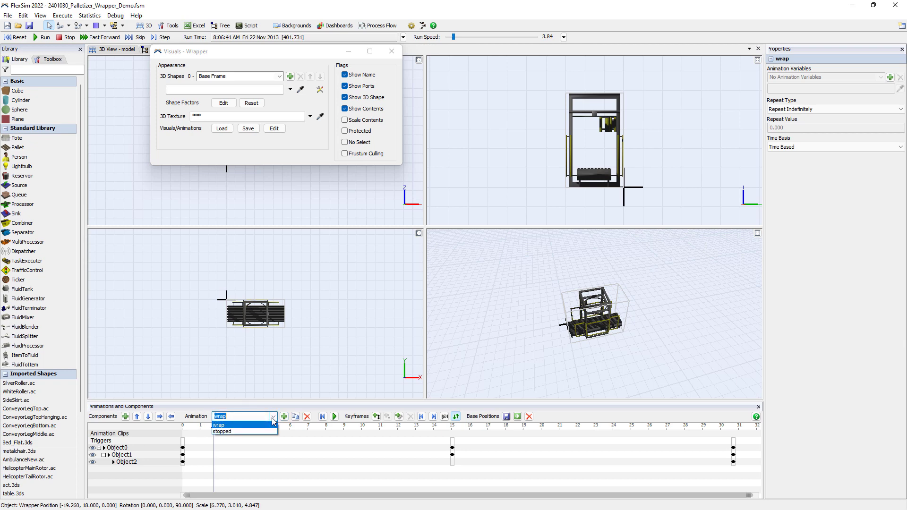
click(273, 419)
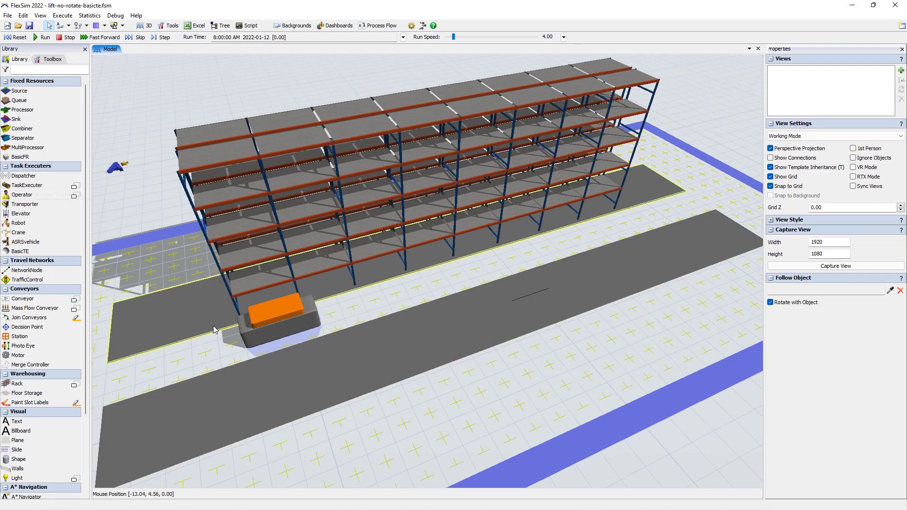
Step: Inspect the BasicTE1 lift's properties, deselect it, and run the lift-no-rotate-basicte model
click(267, 333)
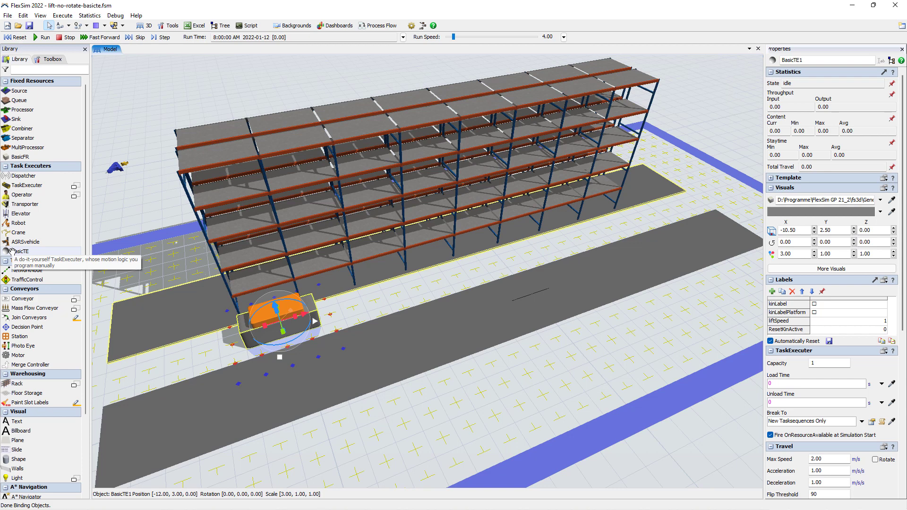
click(416, 399)
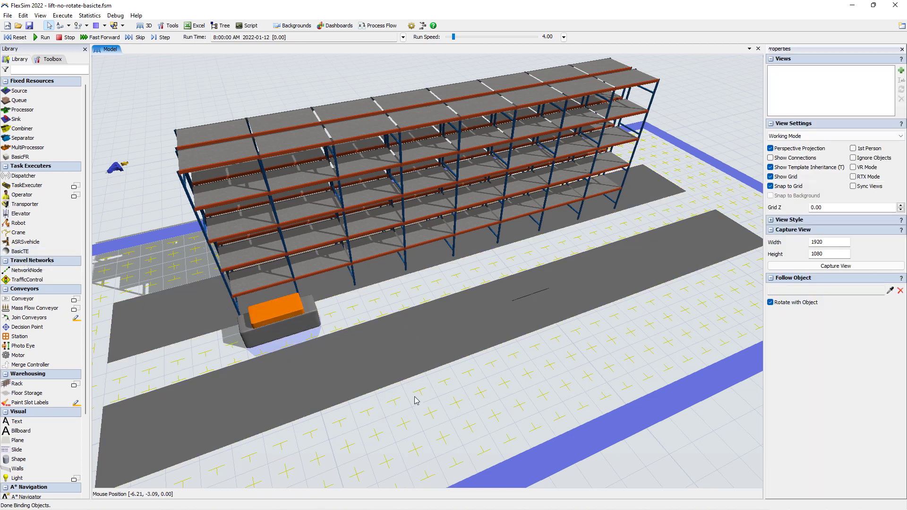
click(38, 38)
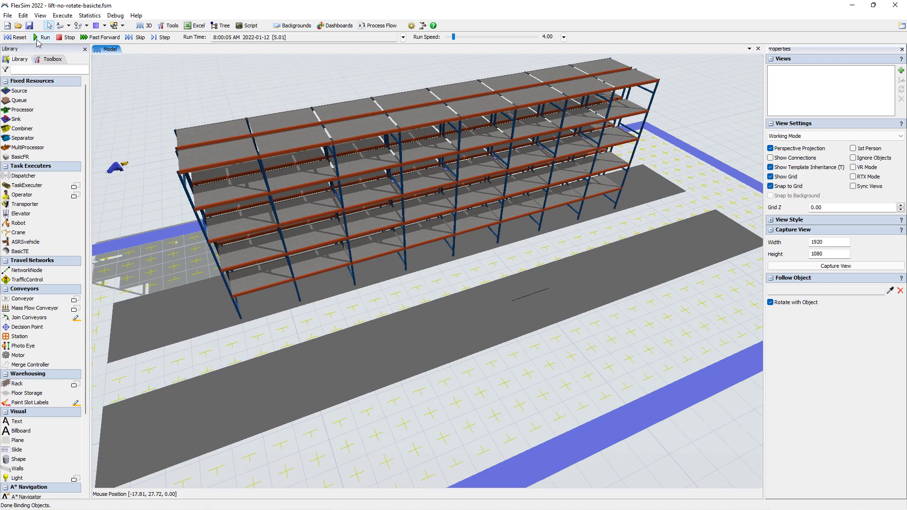